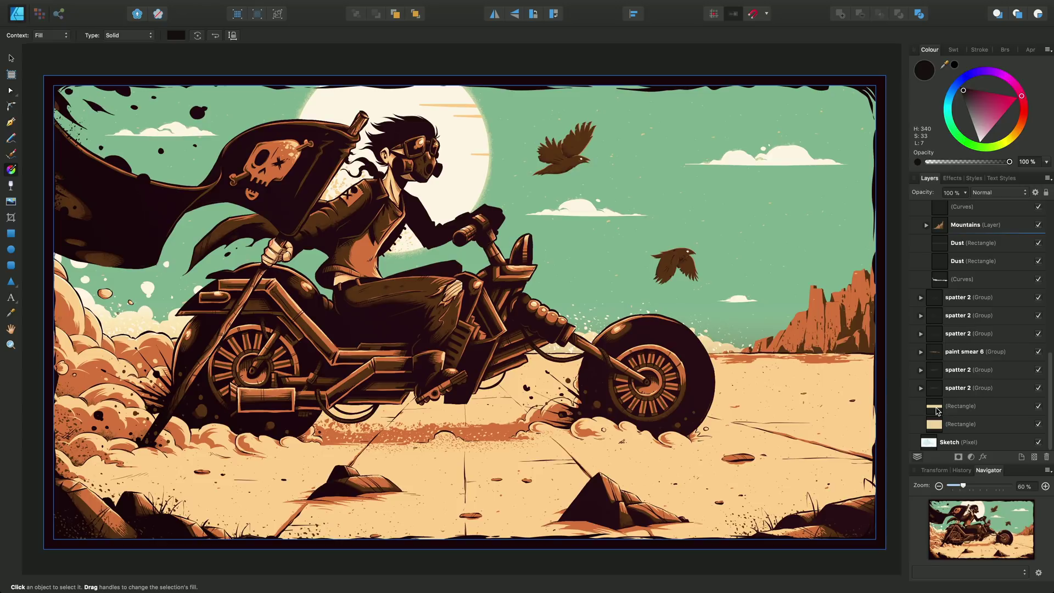
# Step: Isolate the tan ground Rectangle layer so it shows alone on a white canvas
pyautogui.keyDown('alt'); pyautogui.click(936, 410); pyautogui.keyUp('alt')
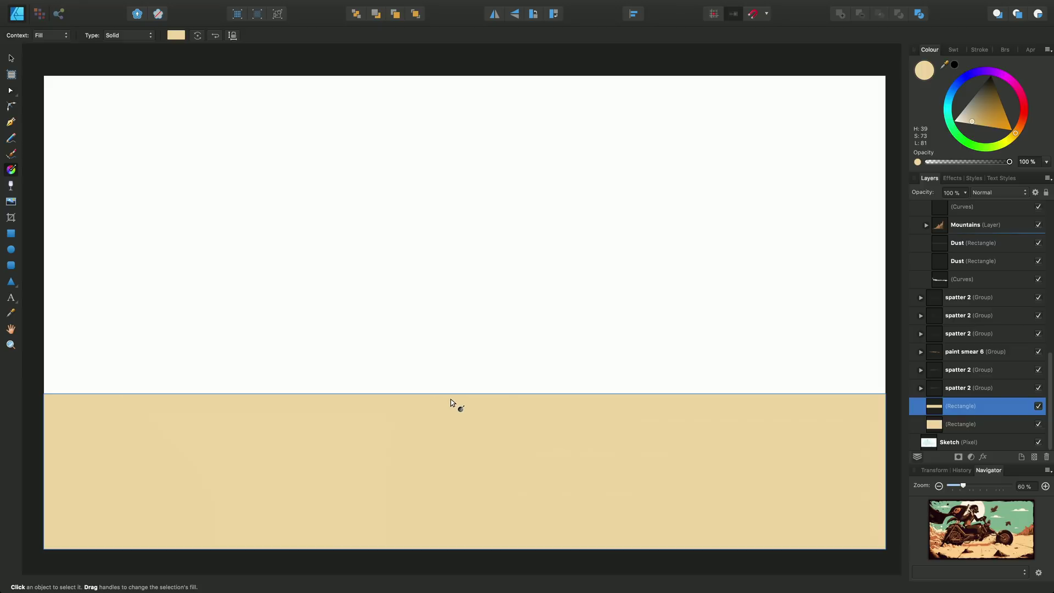
# Step: Apply a linear gradient to the ground rectangle and set its bottom stop to BarrenTones tan-brown
pyautogui.moveTo(451, 399); pyautogui.dragTo(453, 540)
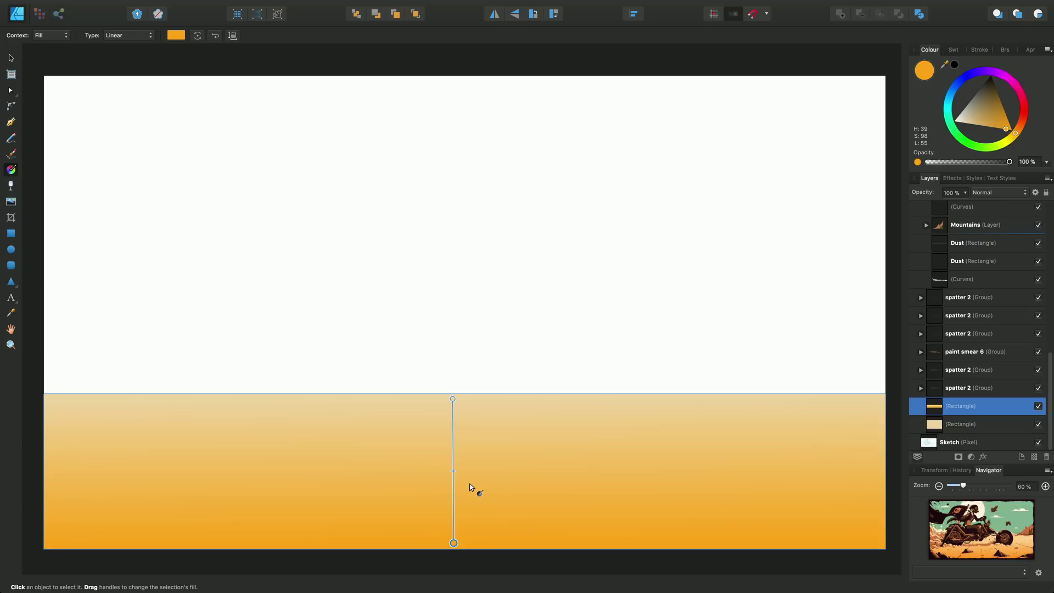
pyautogui.click(453, 399)
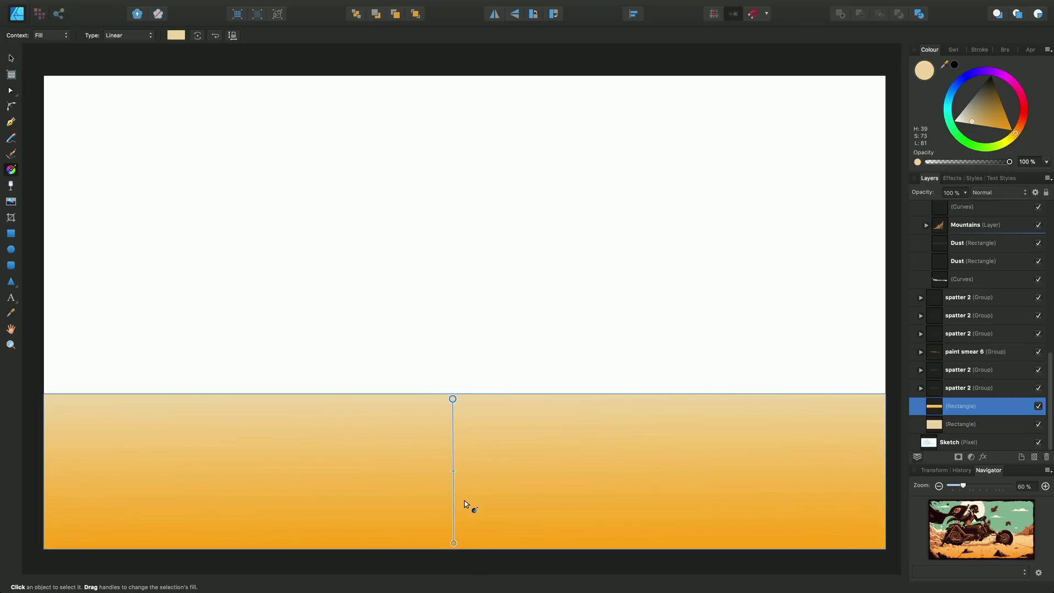
pyautogui.click(453, 543)
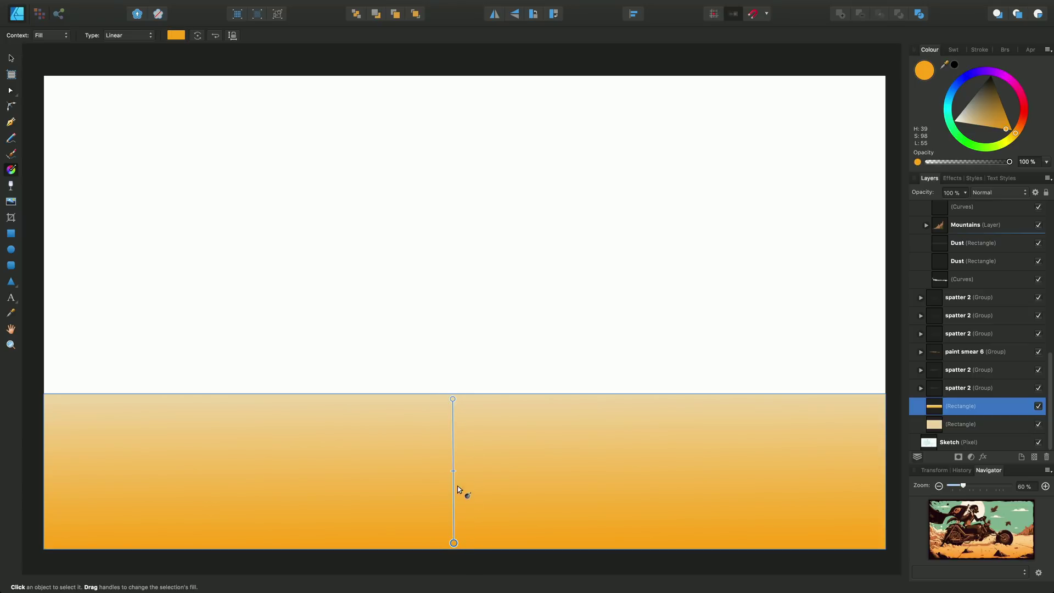
pyautogui.click(452, 399)
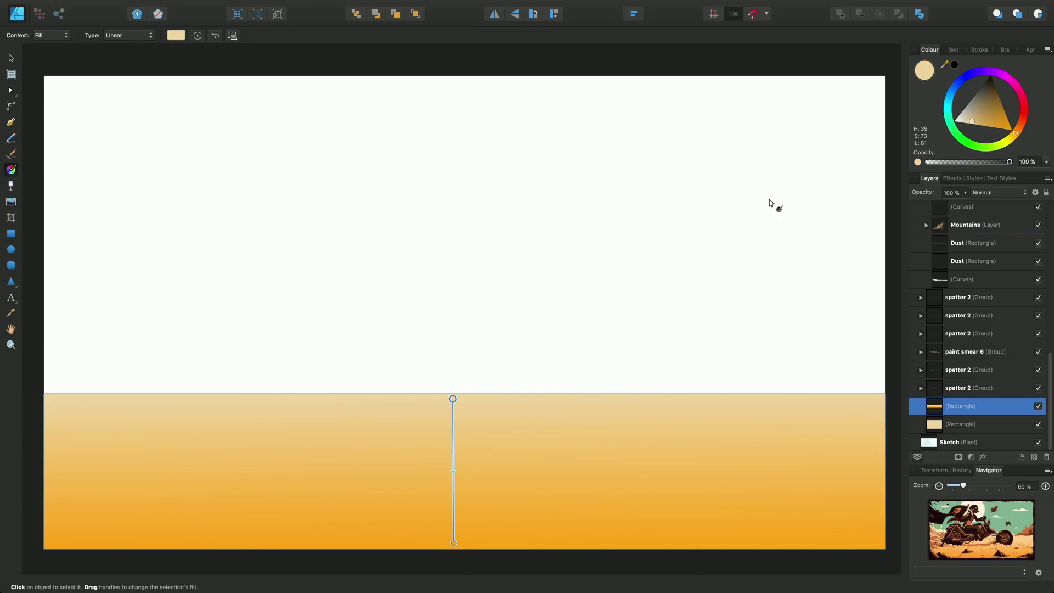
pyautogui.click(955, 50)
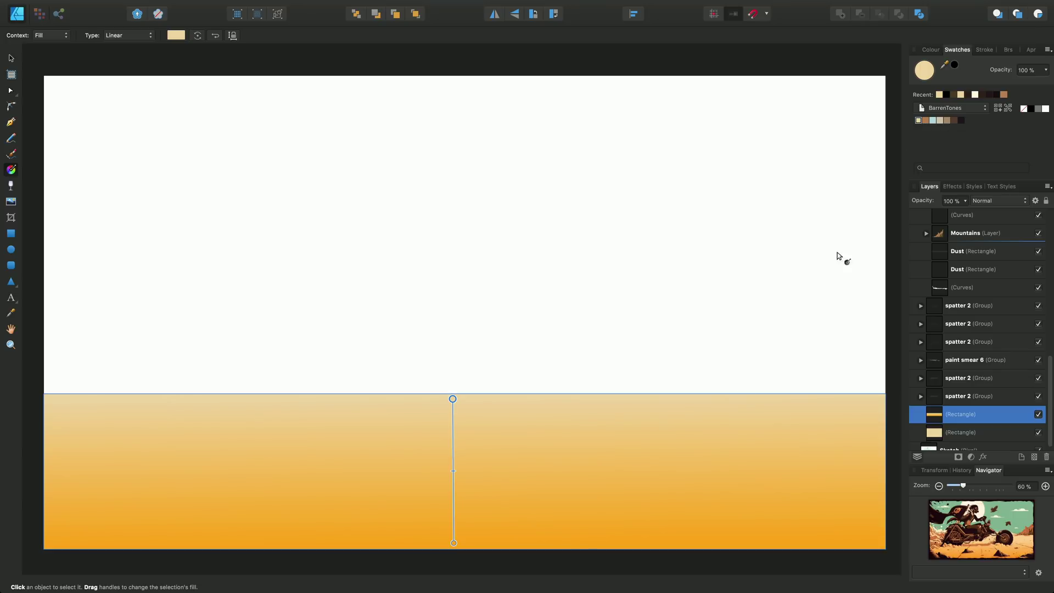
pyautogui.click(454, 543)
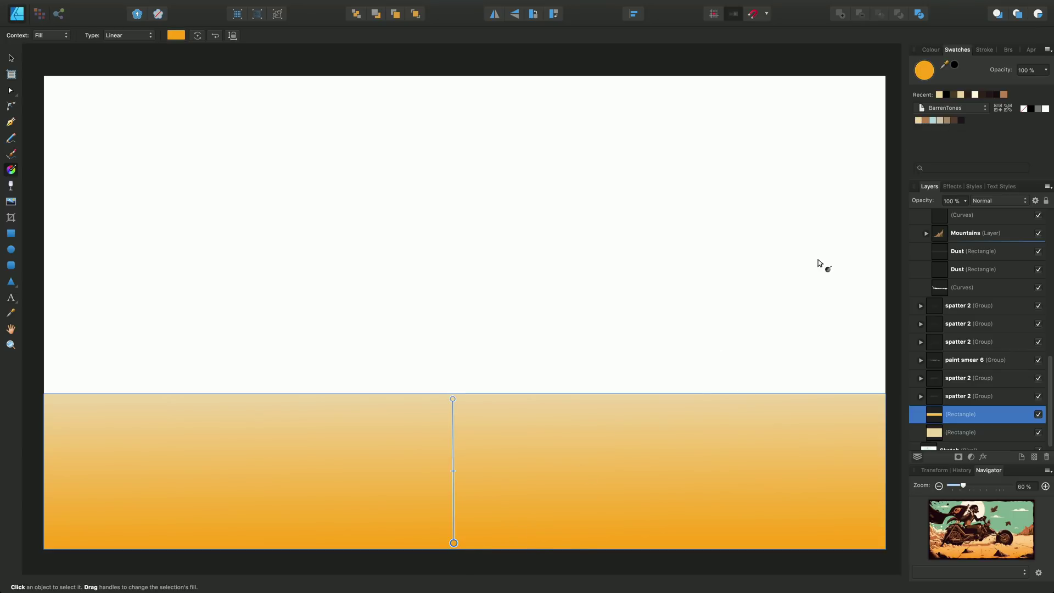
pyautogui.click(927, 120)
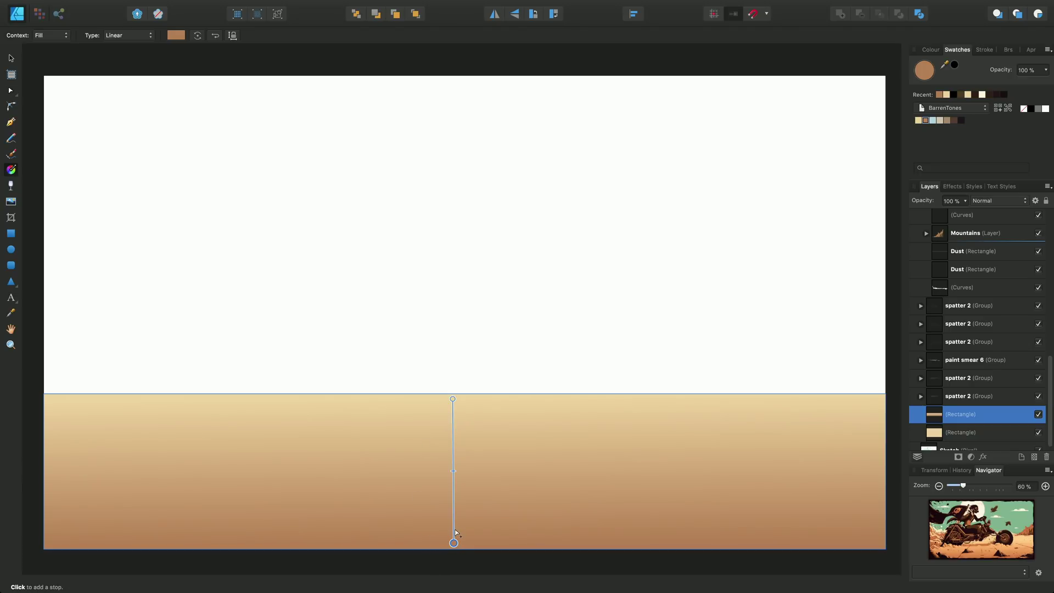
# Step: Redraw the ground gradient vertically, light sand at the top to dark brown at the bottom
pyautogui.moveTo(499, 406); pyautogui.dragTo(499, 530)
pyautogui.moveTo(608, 462); pyautogui.dragTo(352, 468)
pyautogui.moveTo(420, 356); pyautogui.dragTo(447, 364)
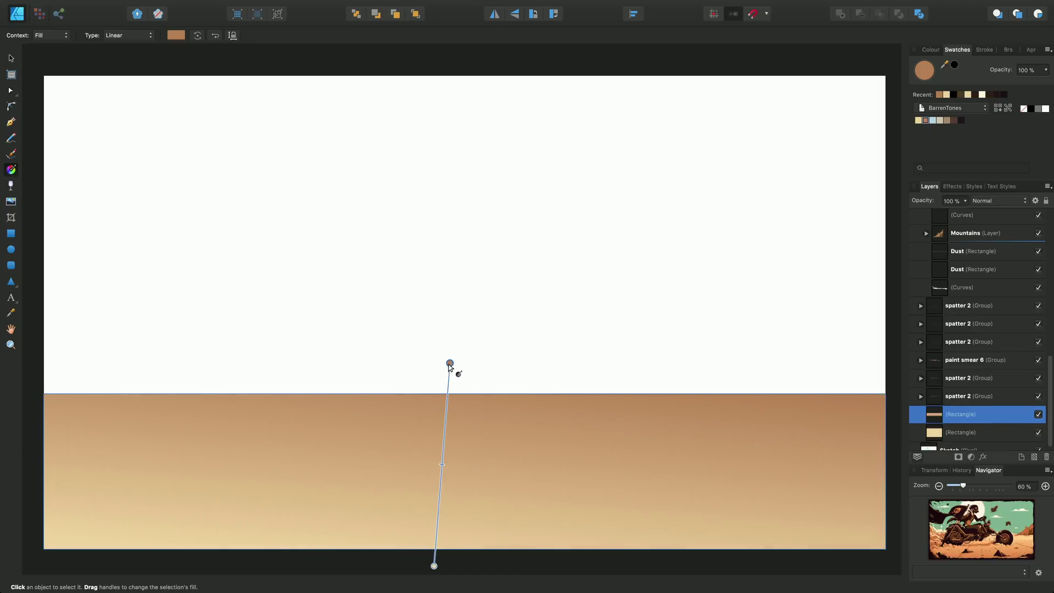
pyautogui.moveTo(466, 399); pyautogui.dragTo(460, 548)
pyautogui.click(461, 566)
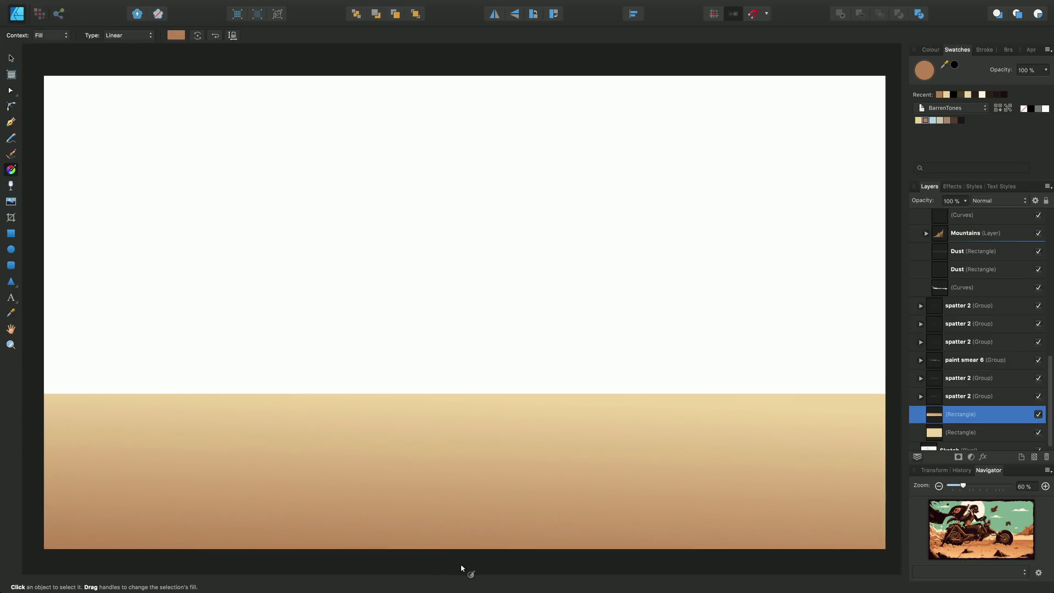
pyautogui.click(461, 560)
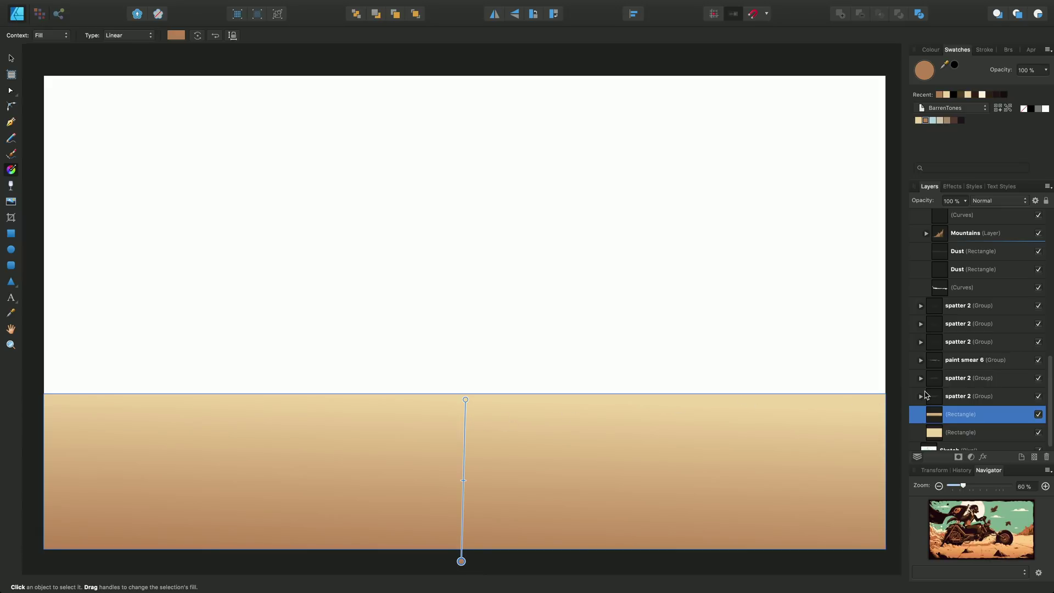
# Step: Exit isolation to show the full artwork and select the second Dust rectangle layer
pyautogui.click(936, 396)
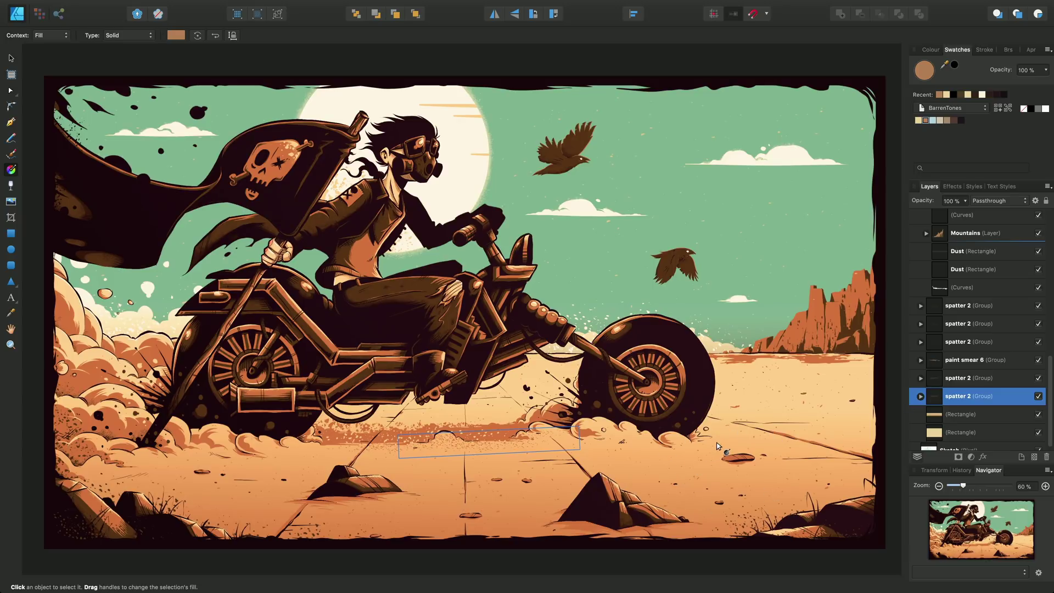
pyautogui.click(883, 374)
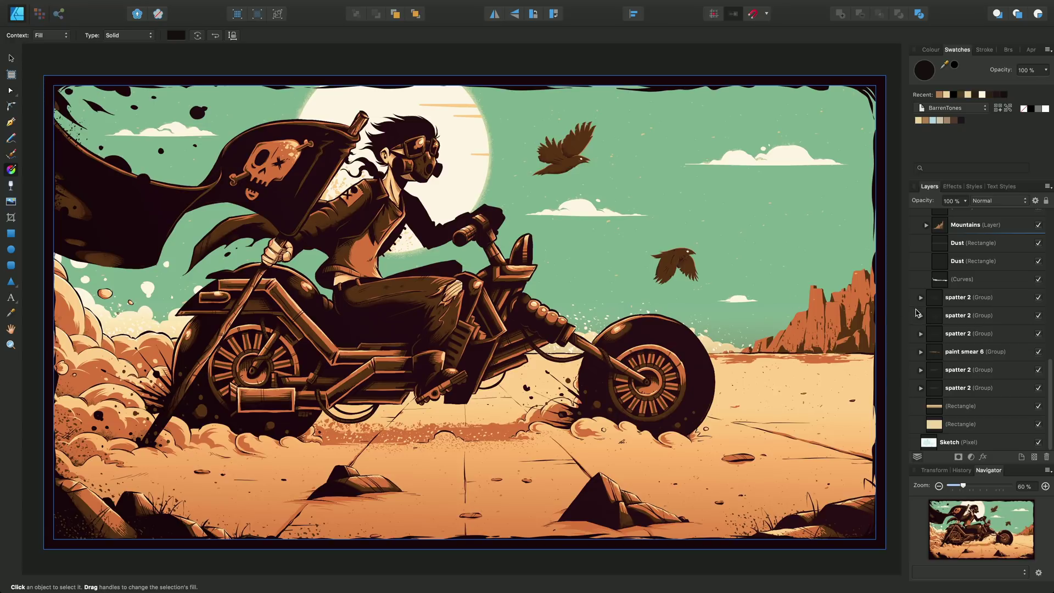
pyautogui.scroll(1, 945, 311)
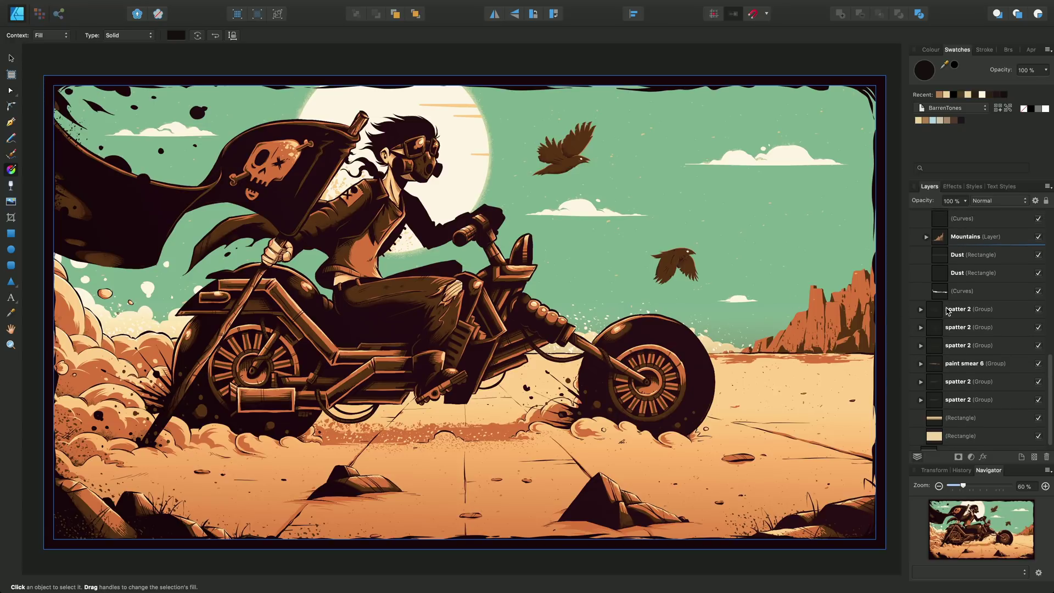
pyautogui.click(943, 274)
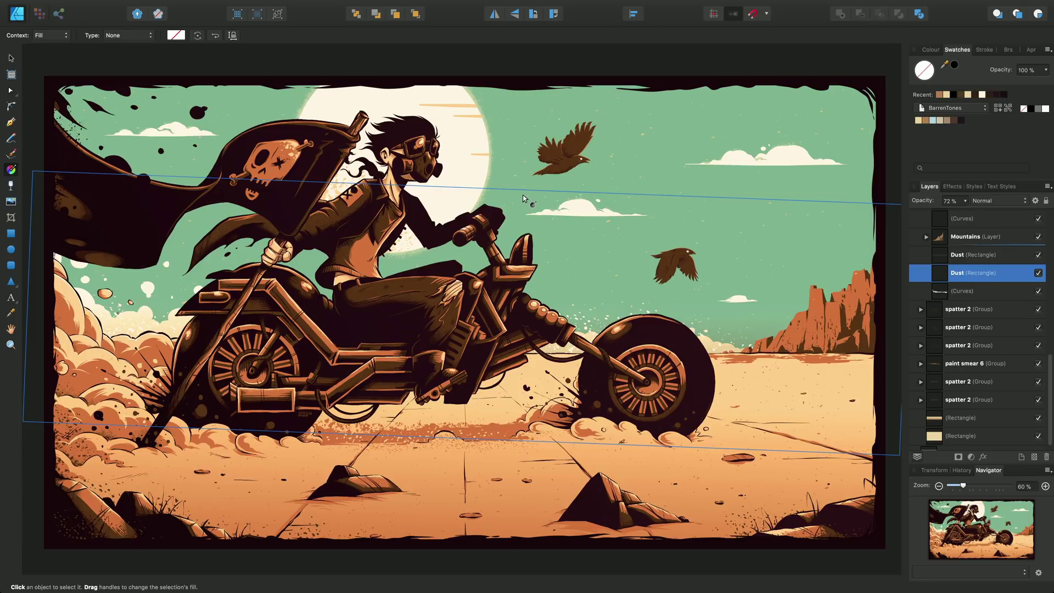
# Step: Drag a vertical linear gradient across the Dust rectangle and fade its top stop to 29% opacity
pyautogui.moveTo(522, 196); pyautogui.dragTo(499, 429)
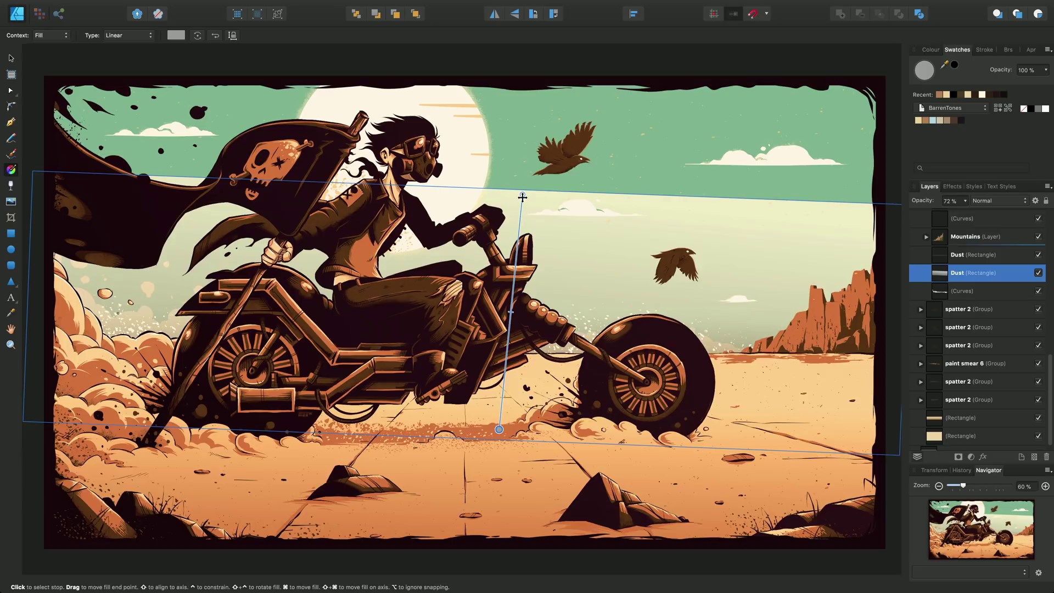
pyautogui.click(523, 193)
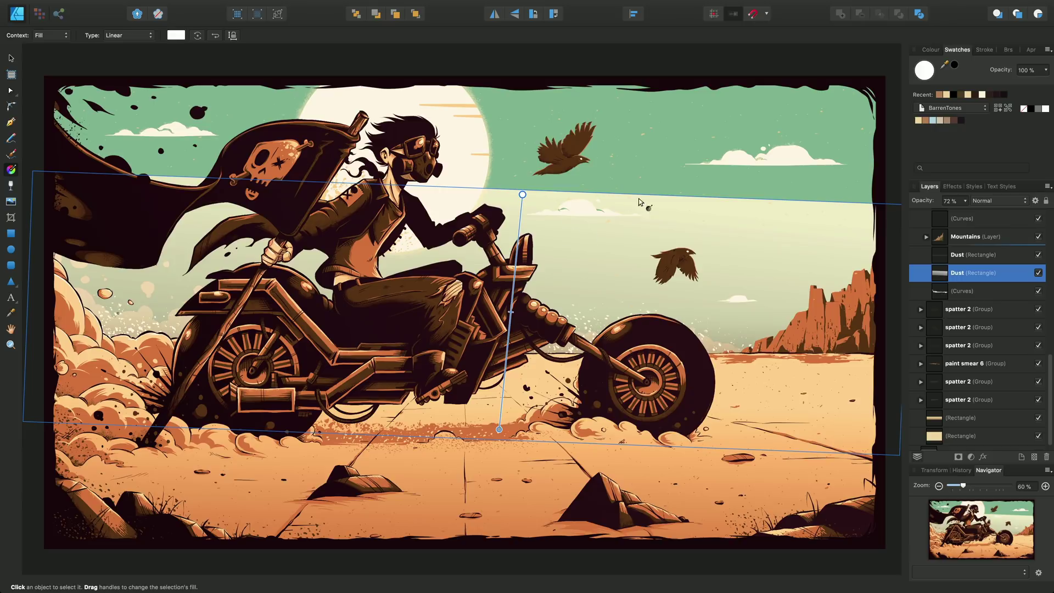
pyautogui.click(929, 50)
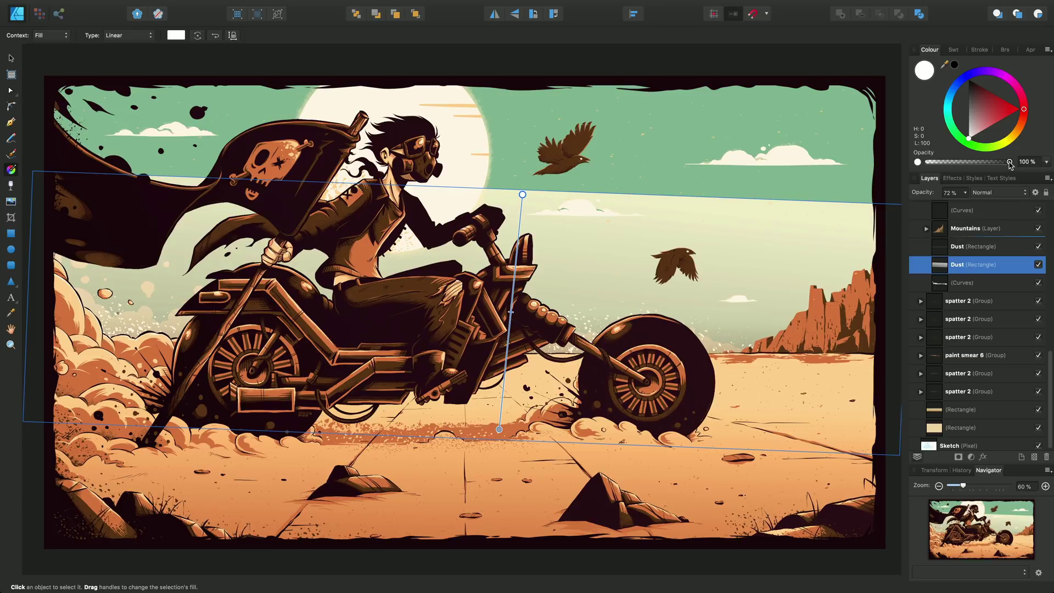
pyautogui.moveTo(1009, 164); pyautogui.dragTo(921, 166)
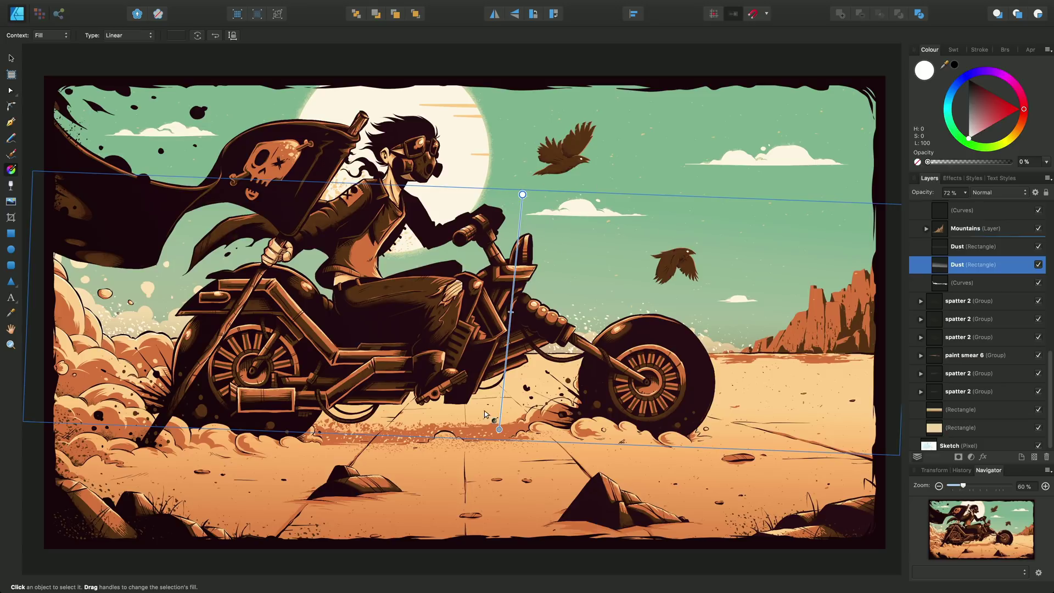
# Step: Colour the gradient's end stop pale sand (R:242 G:217 B:171) from the BarrenTones palette
pyautogui.click(498, 430)
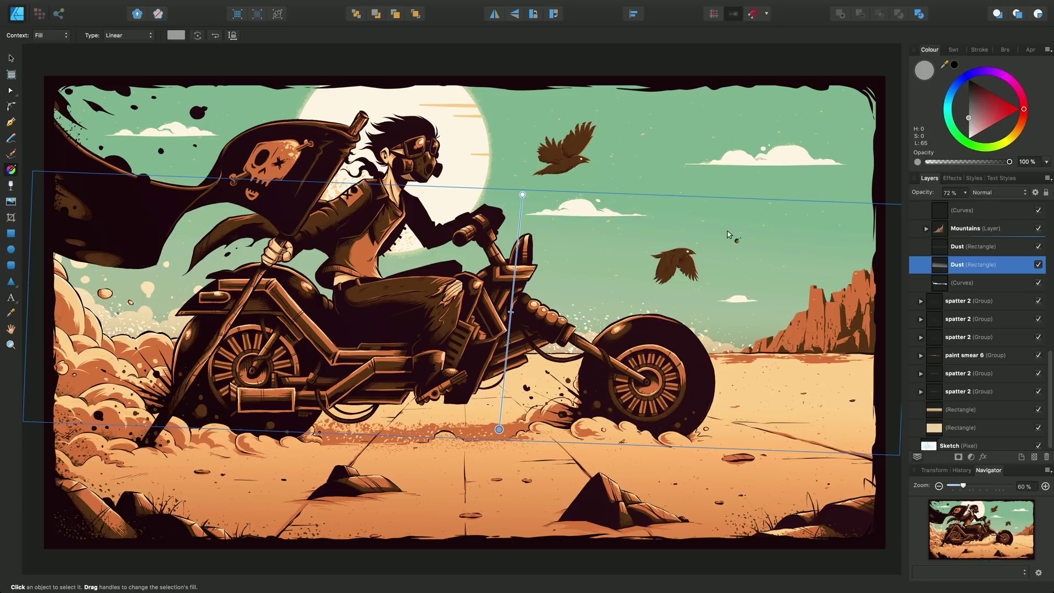
pyautogui.click(953, 49)
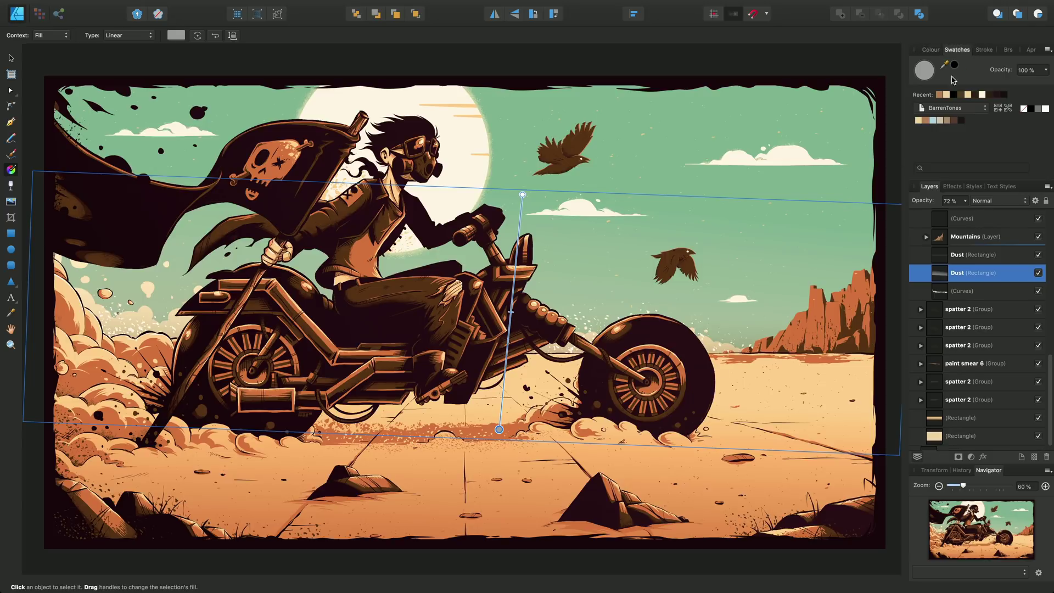
pyautogui.click(917, 121)
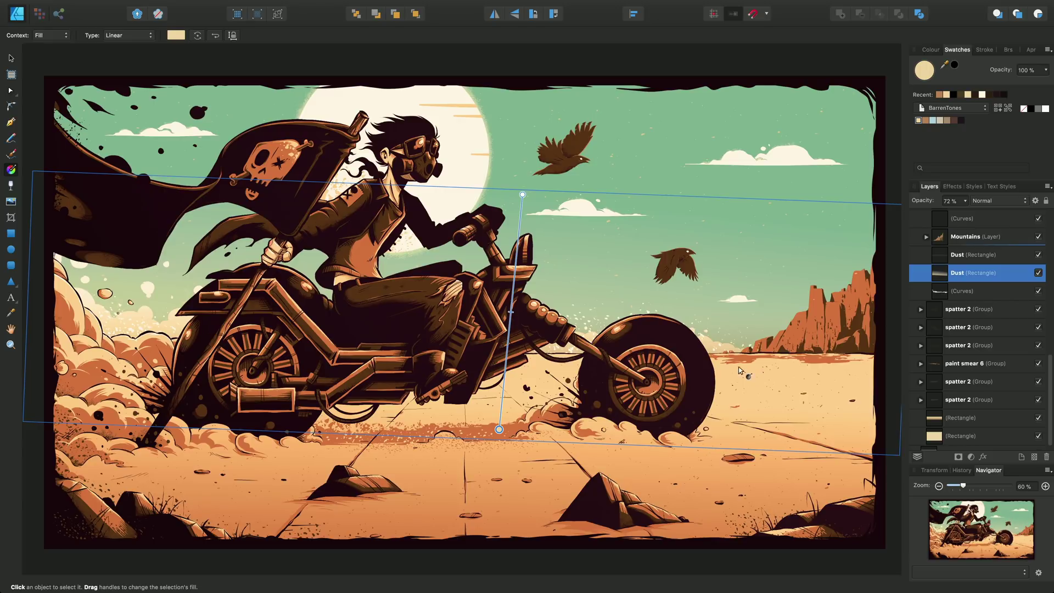
# Step: Move the Dust gradient's lower end onto the bike's fork, with 0% white top and beige bottom stops
pyautogui.moveTo(500, 420)
pyautogui.mouseDown()
pyautogui.moveTo(545, 329)
pyautogui.moveTo(503, 336)
pyautogui.moveTo(509, 324)
pyautogui.moveTo(494, 433)
pyautogui.moveTo(501, 424)
pyautogui.mouseUp()
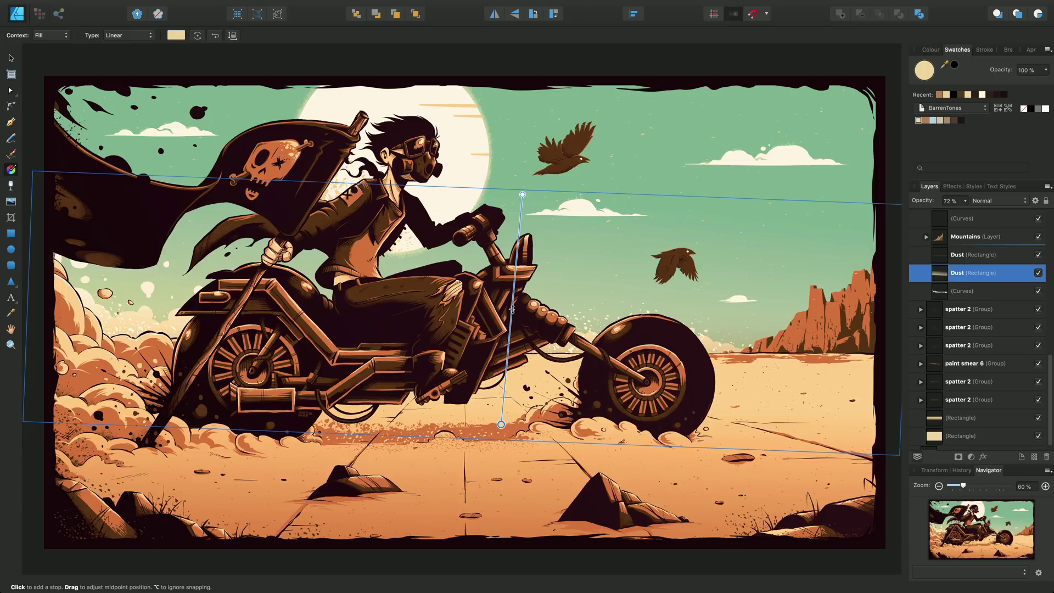
pyautogui.click(511, 309)
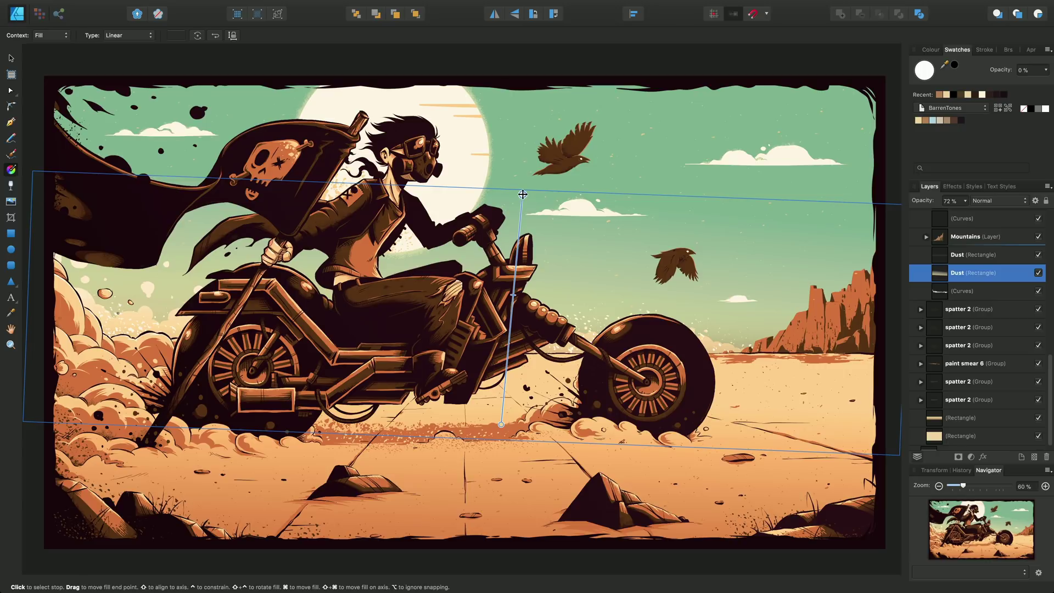
pyautogui.click(501, 425)
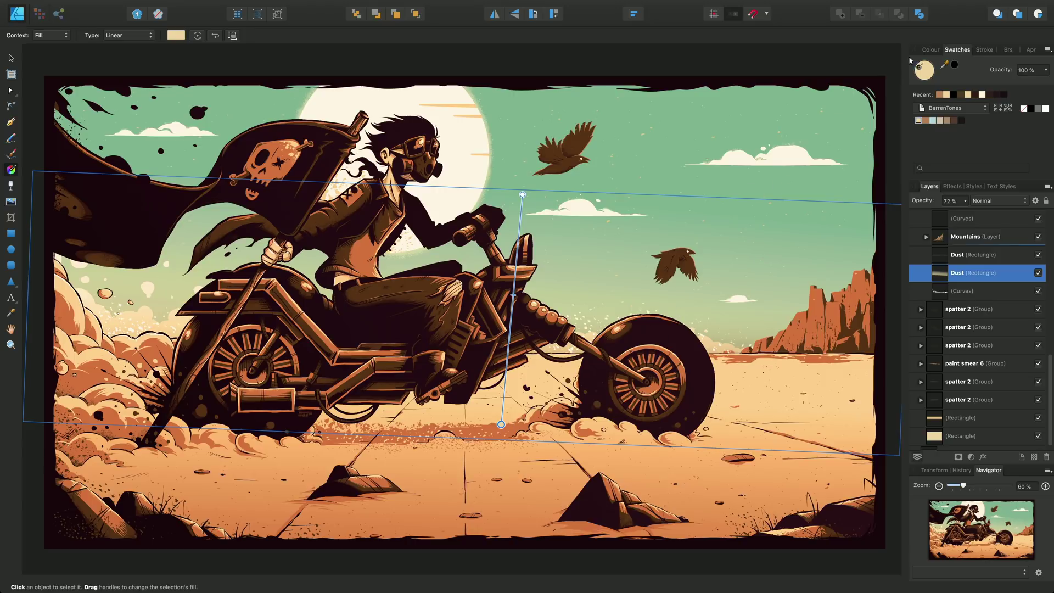
# Step: Switch the beige stop's Colour panel slider from Opacity to Noise and raise noise to 75%
pyautogui.click(928, 50)
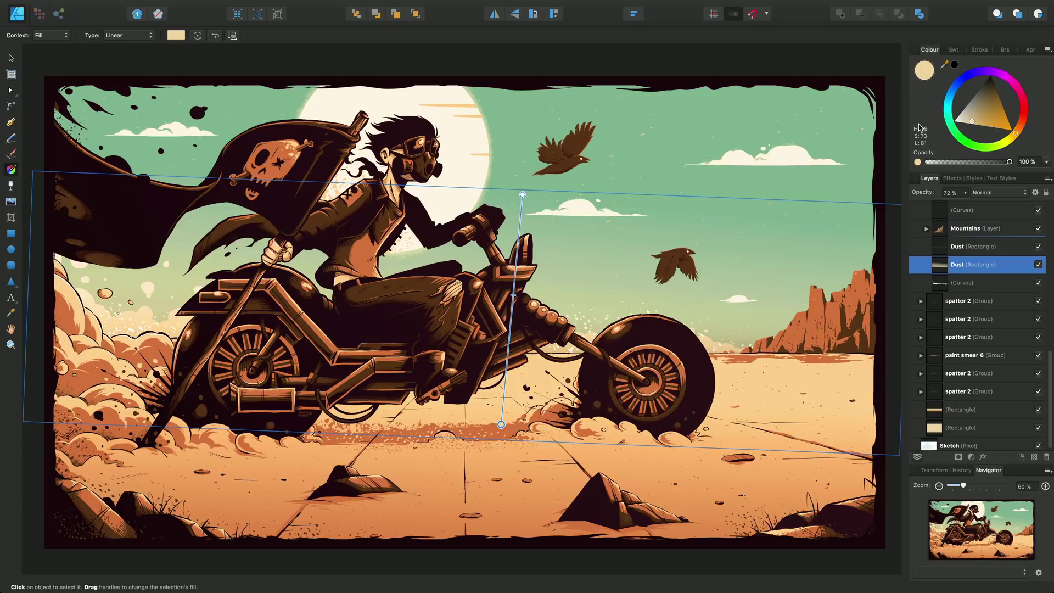
pyautogui.click(917, 163)
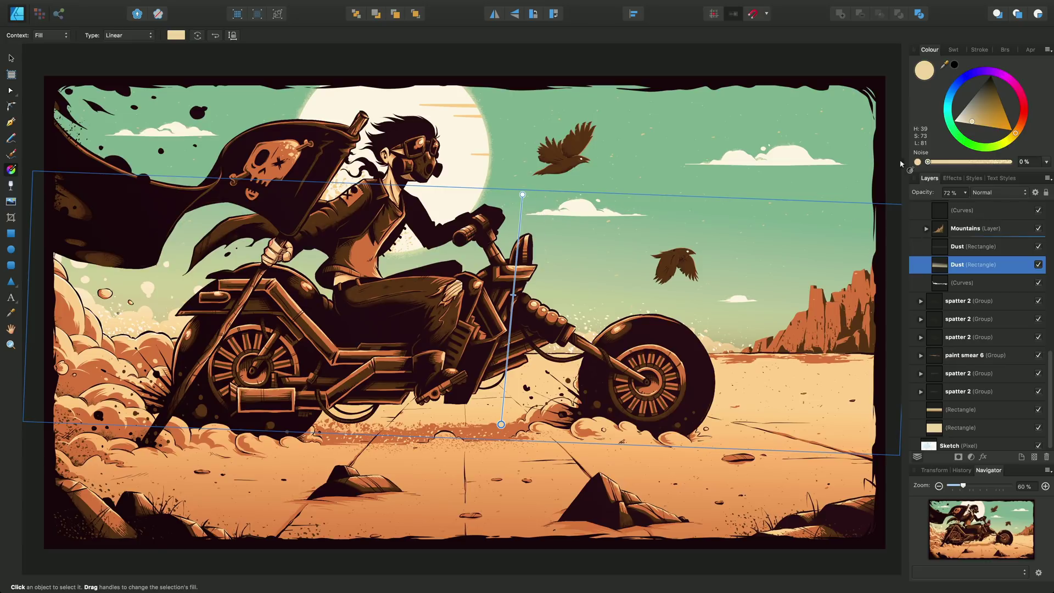
pyautogui.moveTo(928, 163); pyautogui.dragTo(992, 165)
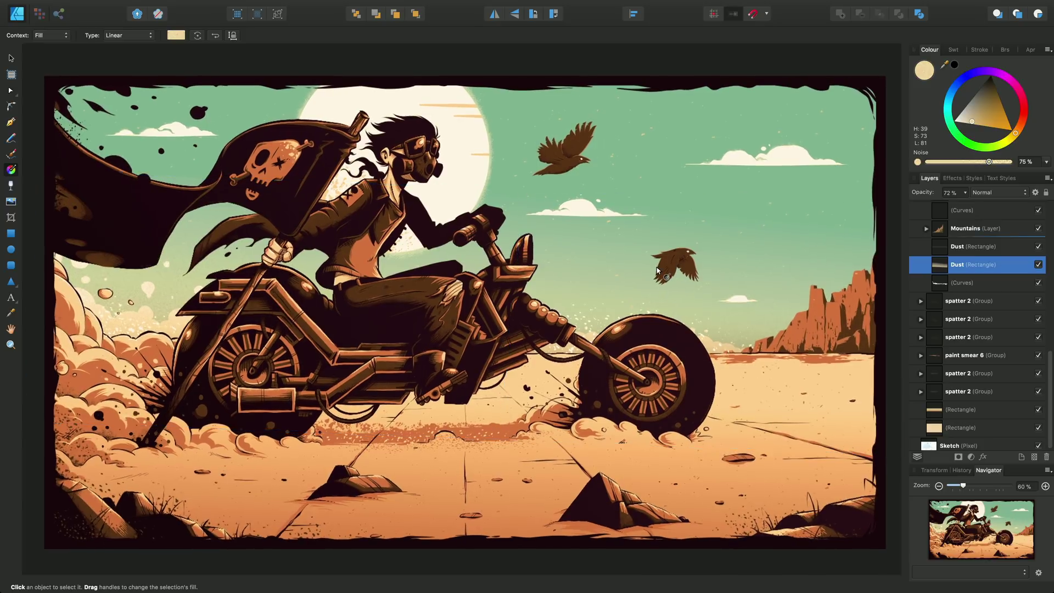
# Step: Push the beige stop's noise to about 97%, restore the Opacity slider, and zoom to fit
pyautogui.scroll(3, 657, 270)
pyautogui.scroll(5, 657, 270)
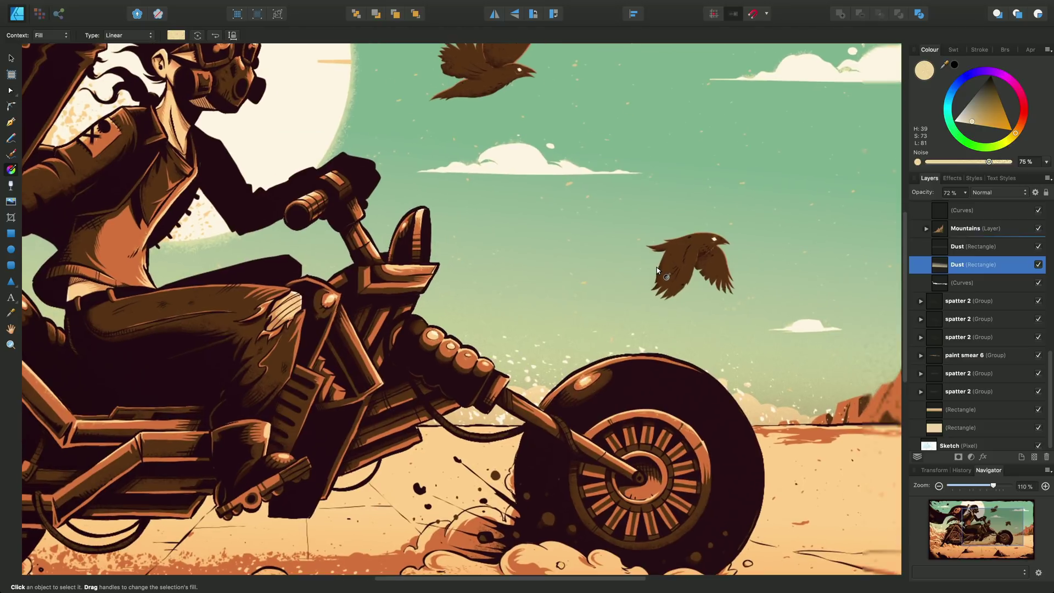
pyautogui.scroll(1, 654, 270)
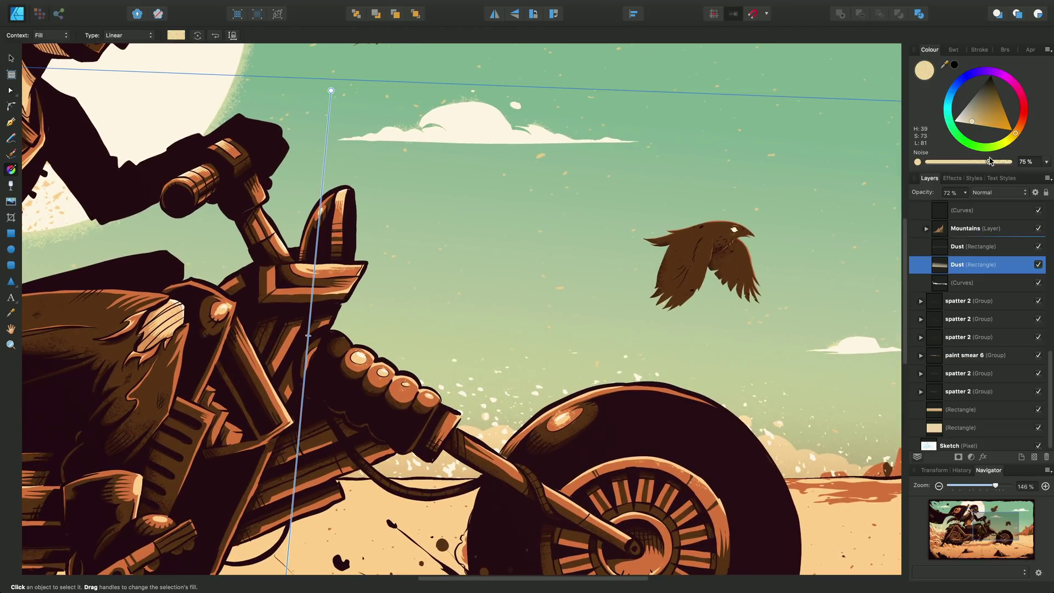
pyautogui.moveTo(989, 160); pyautogui.dragTo(1007, 161)
pyautogui.click(917, 162)
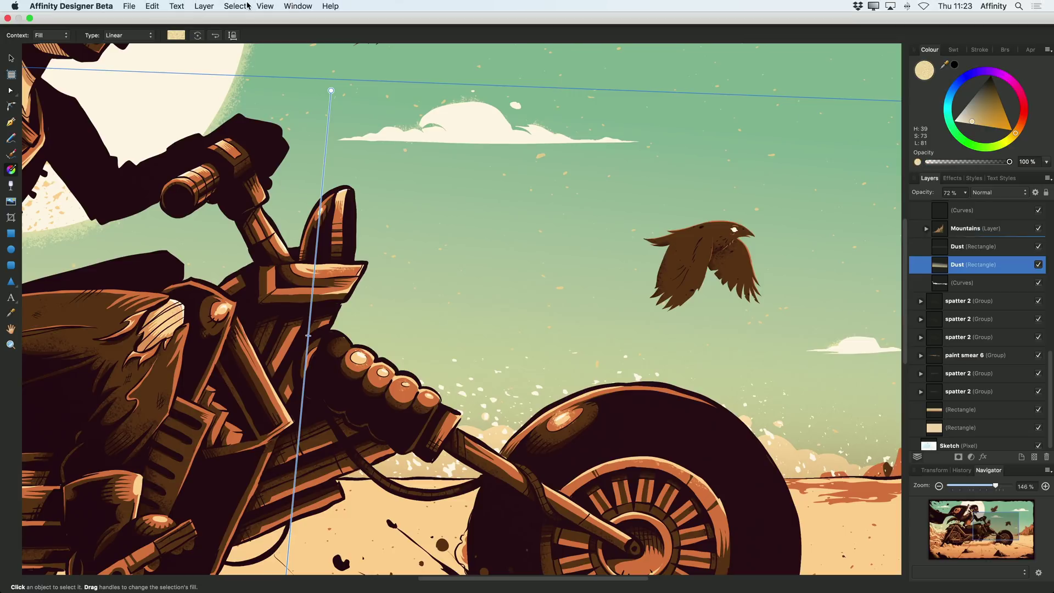
pyautogui.click(264, 6)
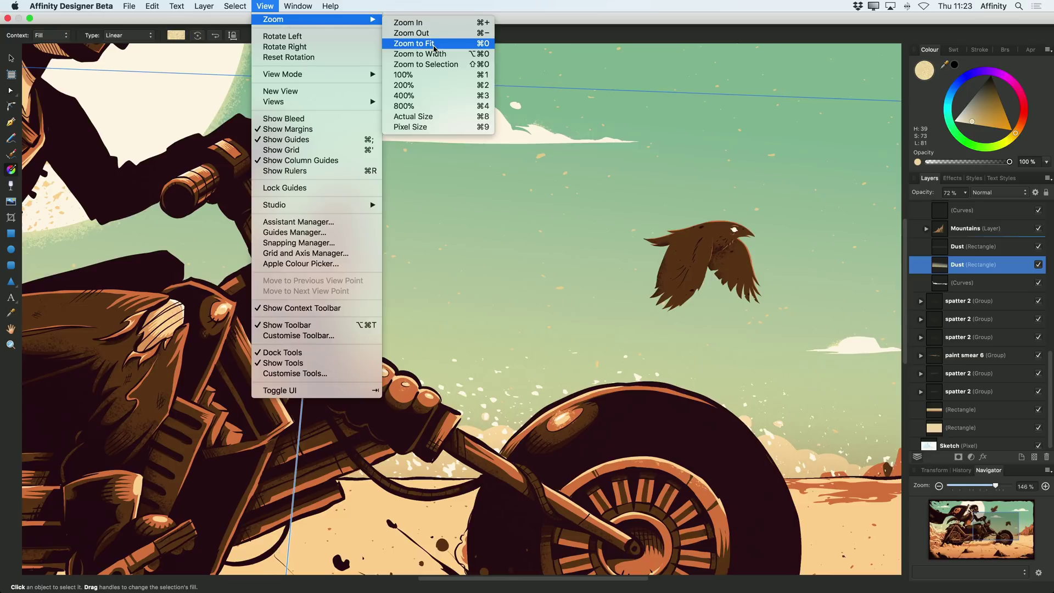
pyautogui.click(434, 47)
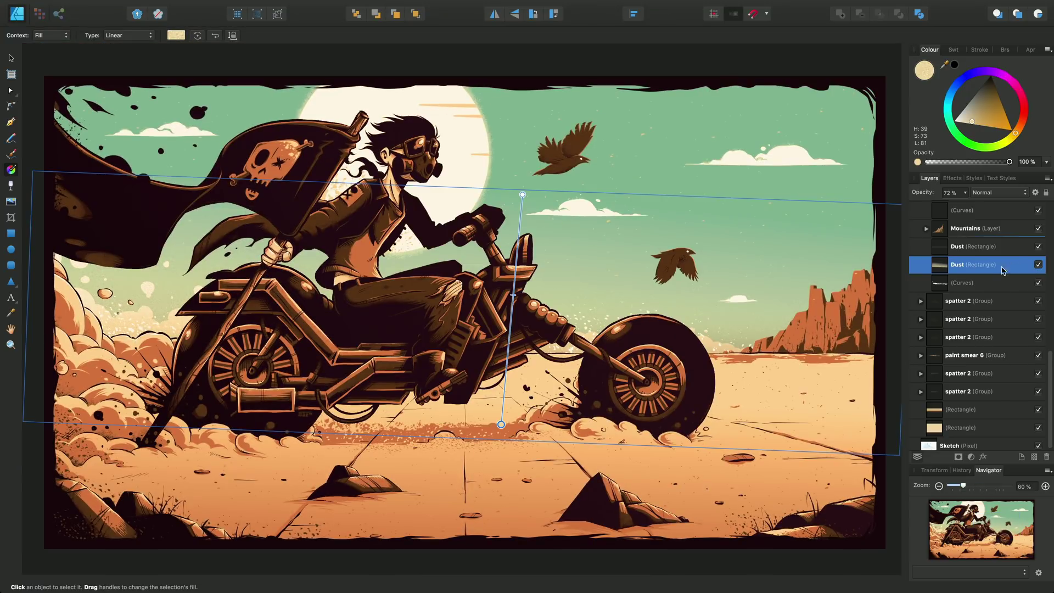
pyautogui.click(990, 282)
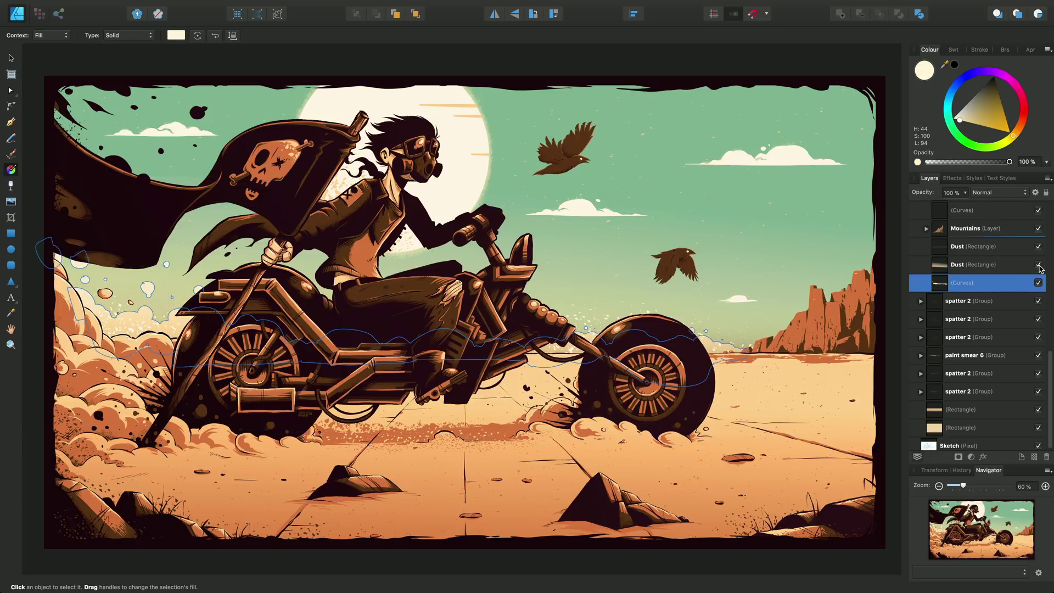
pyautogui.click(1037, 264)
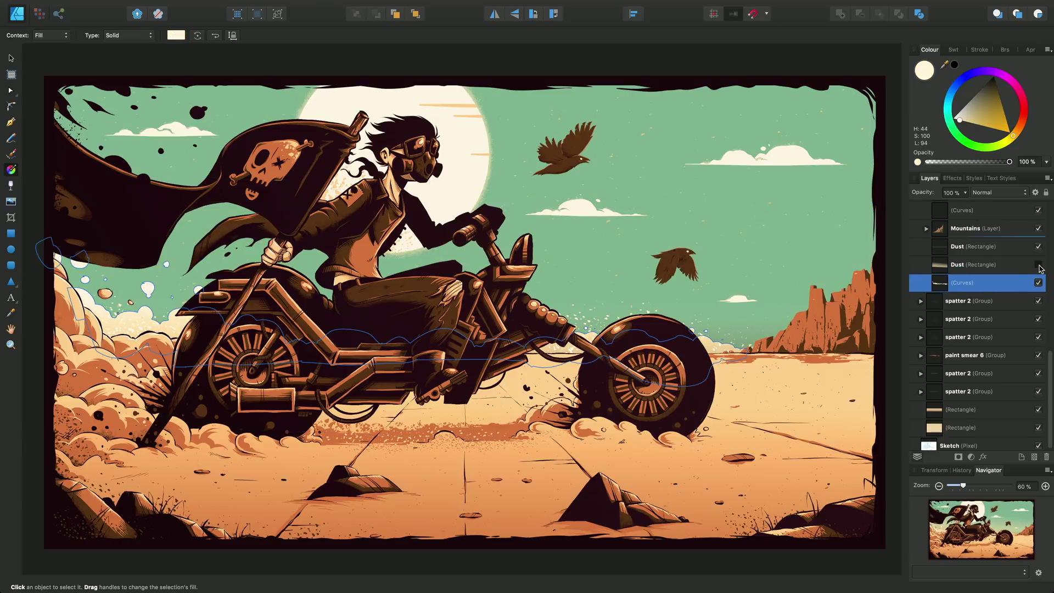
pyautogui.click(1037, 264)
pyautogui.click(1037, 265)
pyautogui.click(1038, 265)
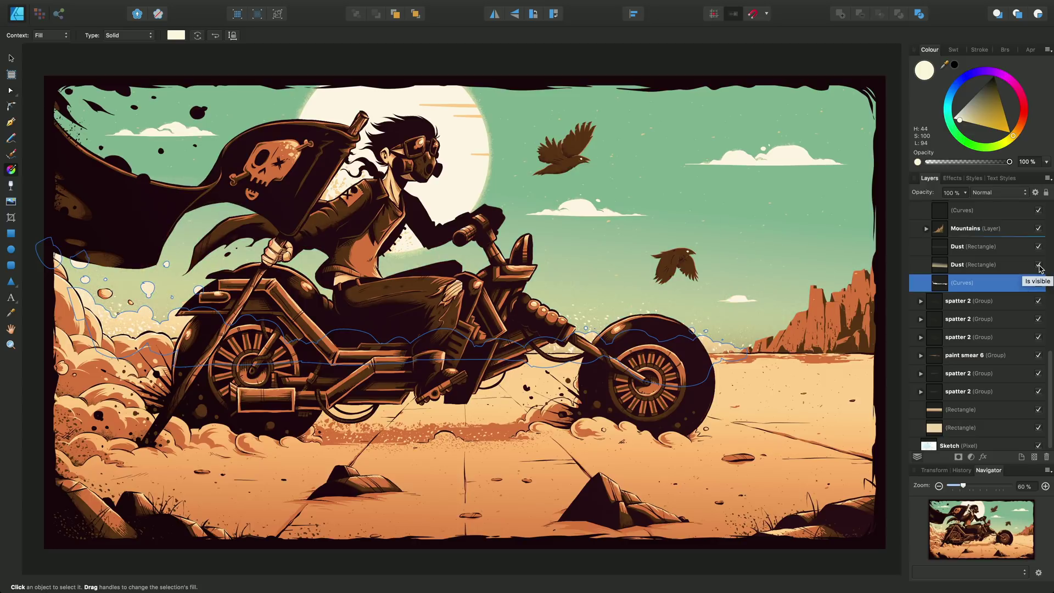
pyautogui.scroll(4, 994, 277)
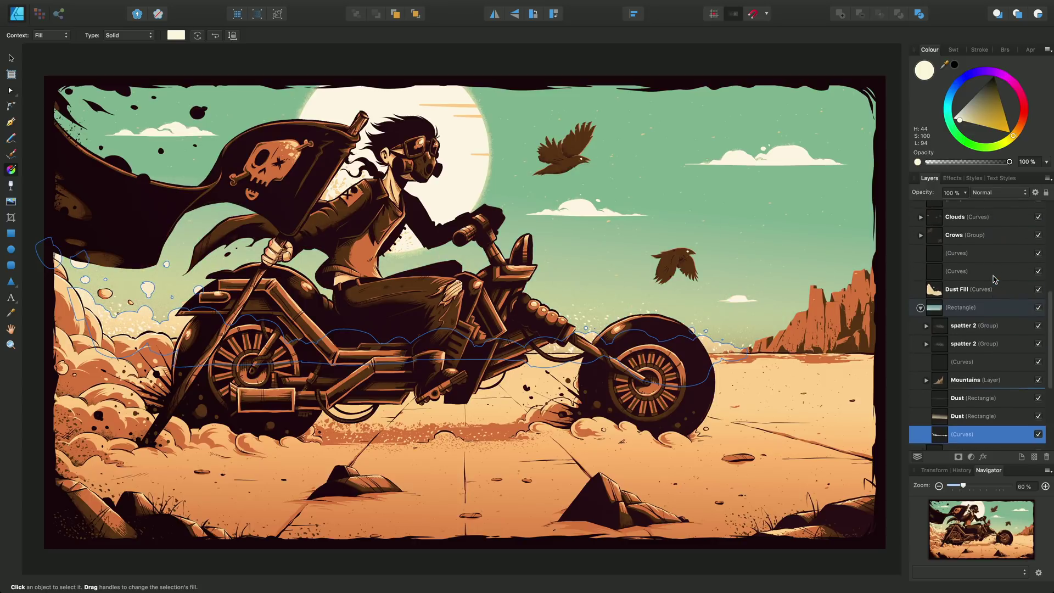
pyautogui.scroll(5, 994, 277)
# Step: Select the Sun ellipse layer and switch its fill type from Solid to Radial
pyautogui.click(938, 357)
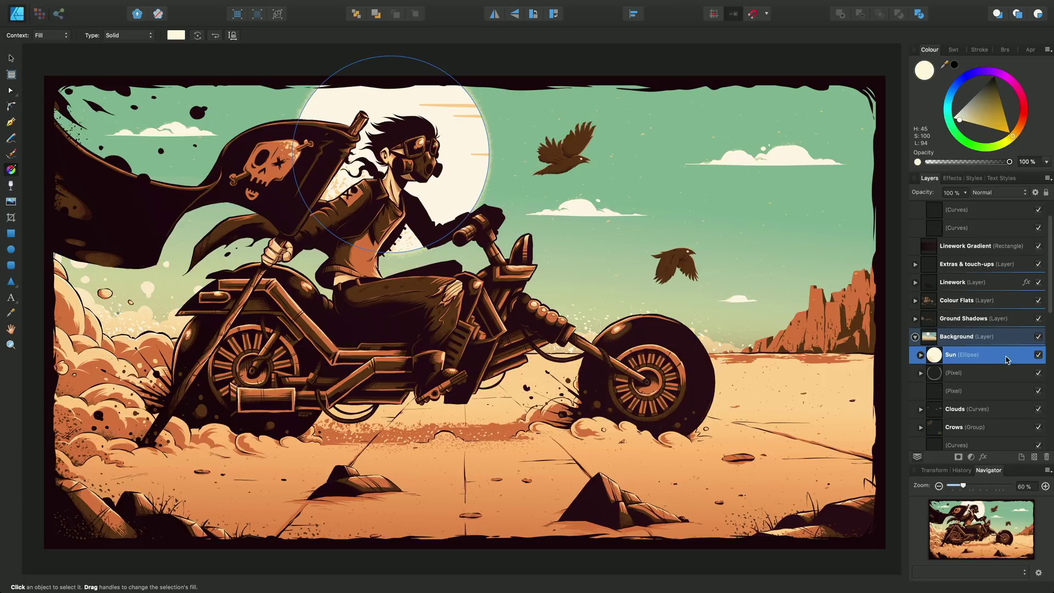
pyautogui.click(146, 38)
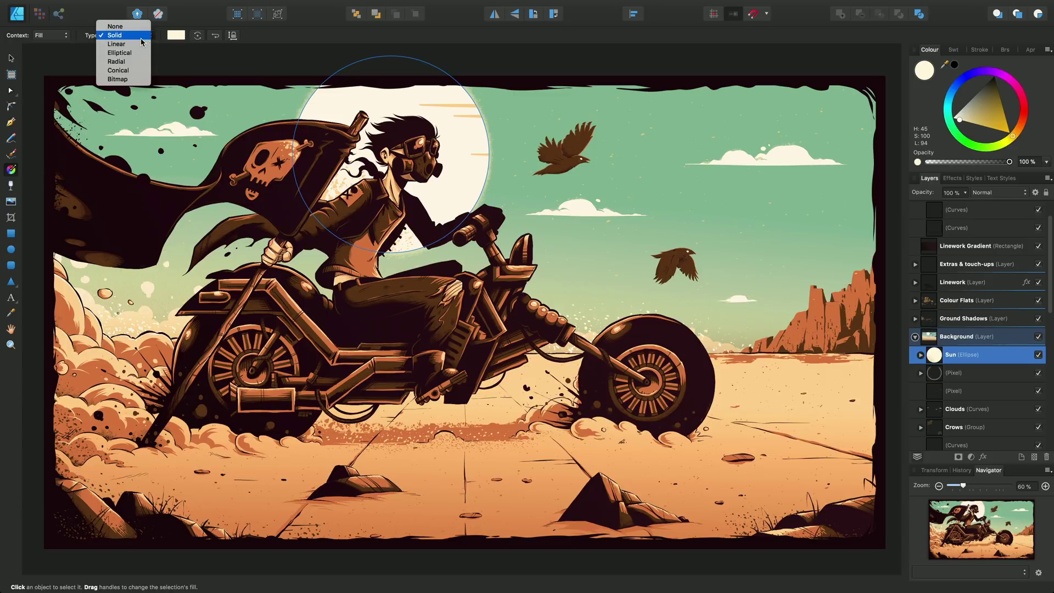
pyautogui.click(134, 64)
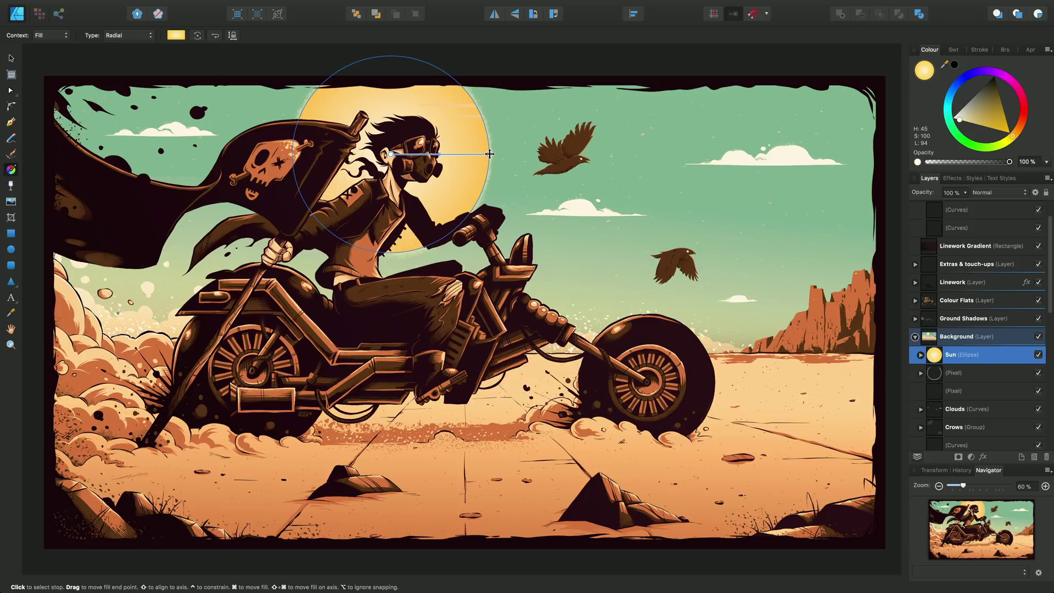
# Step: Recolour the sun gradient from BarrenTones: outer stop pale cream, centre stop tan (R:189 G:138 B:97)
pyautogui.click(489, 153)
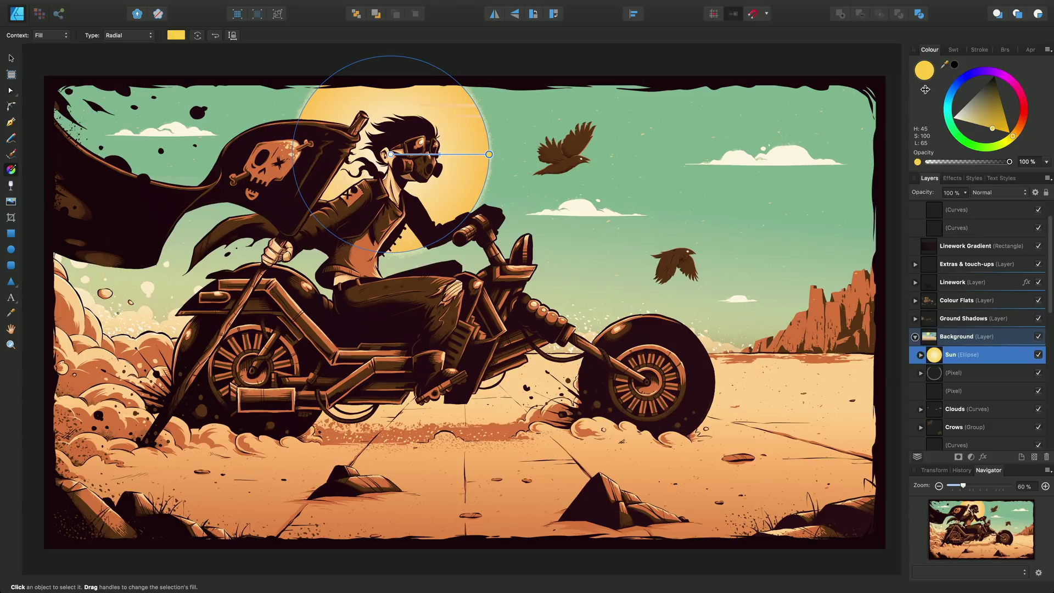
pyautogui.click(955, 49)
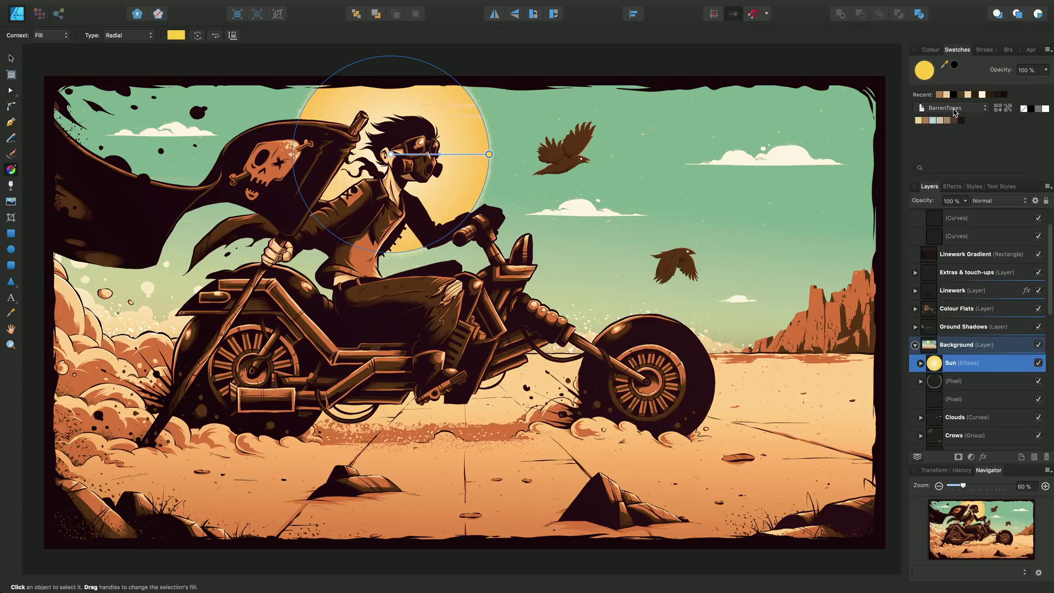
pyautogui.click(917, 122)
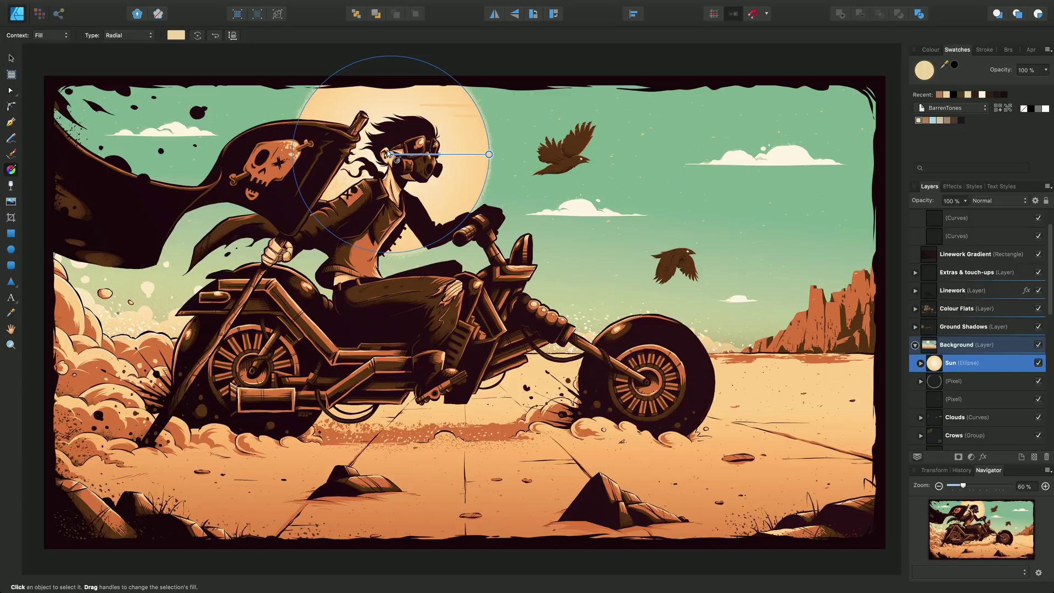
pyautogui.click(390, 154)
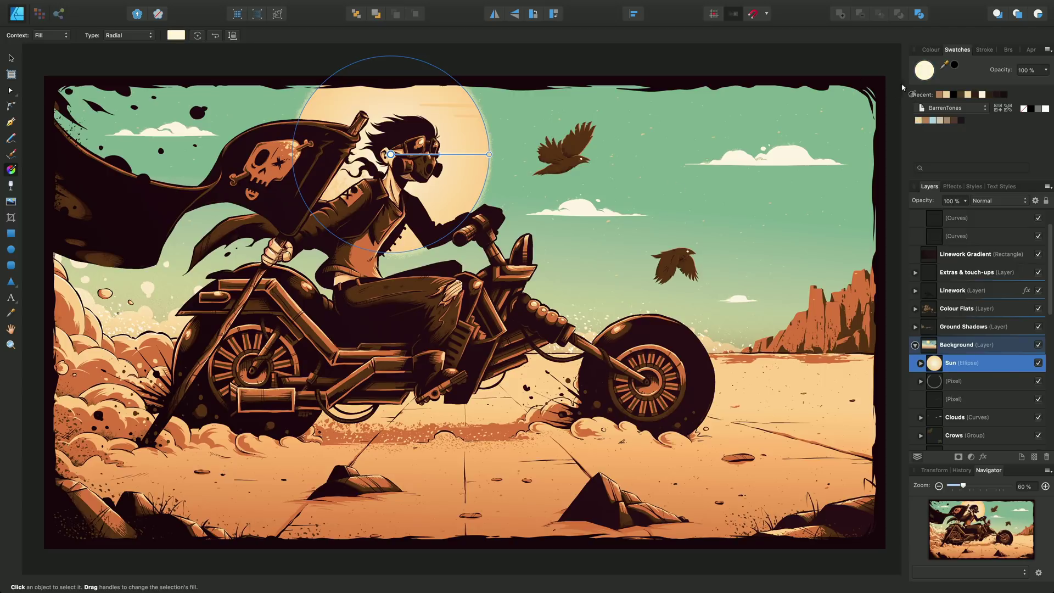
pyautogui.click(926, 121)
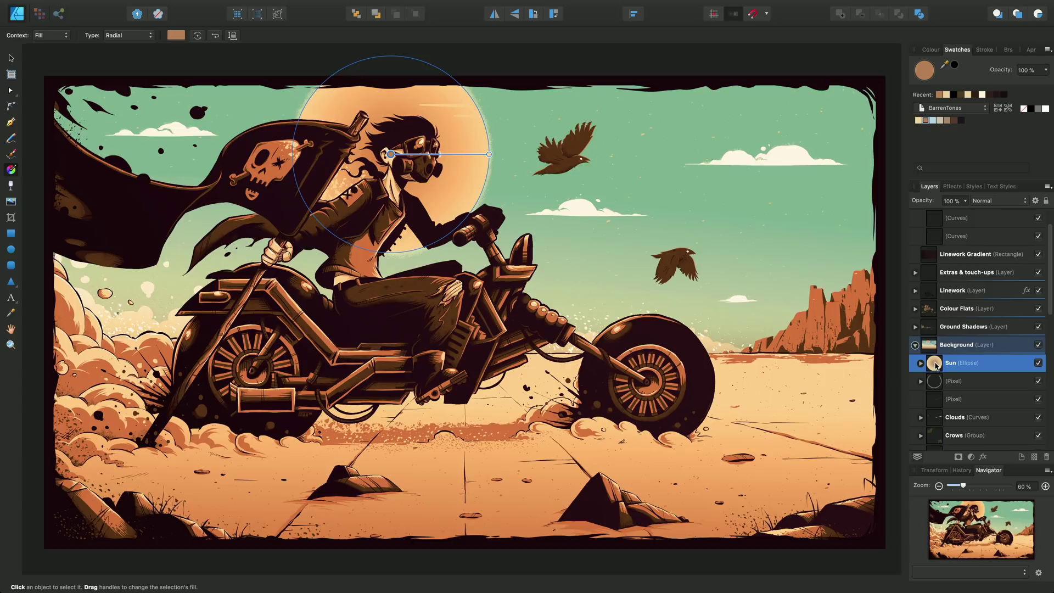
# Step: Isolate the Sun and angle its gradient from lower left to upper right, midpoint nearer the start
pyautogui.keyDown('alt'); pyautogui.click(935, 363); pyautogui.keyUp('alt')
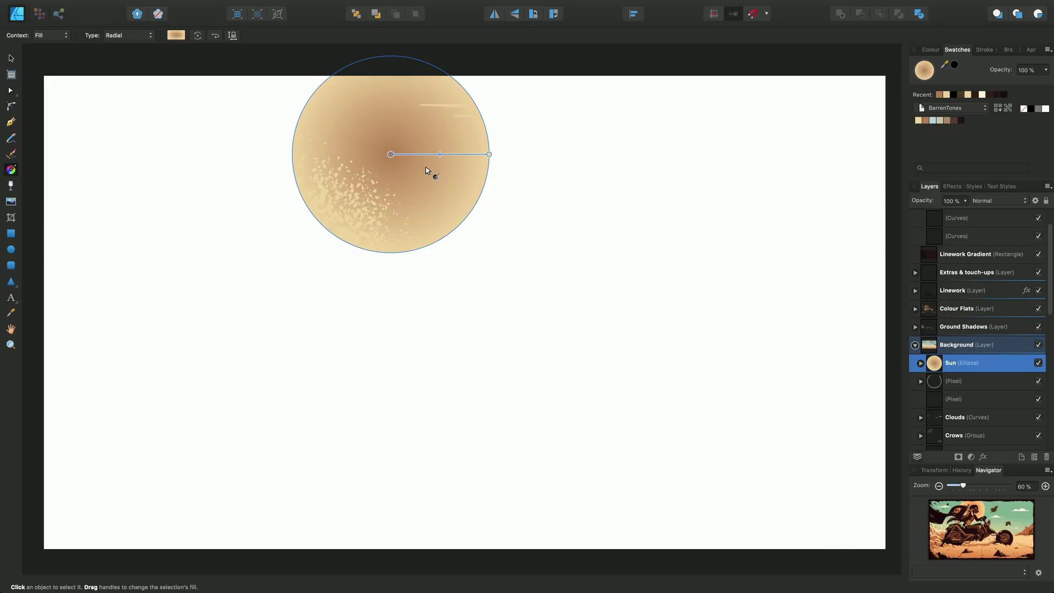
pyautogui.moveTo(389, 155)
pyautogui.mouseDown()
pyautogui.moveTo(377, 173)
pyautogui.moveTo(362, 160)
pyautogui.moveTo(366, 134)
pyautogui.moveTo(380, 148)
pyautogui.mouseUp()
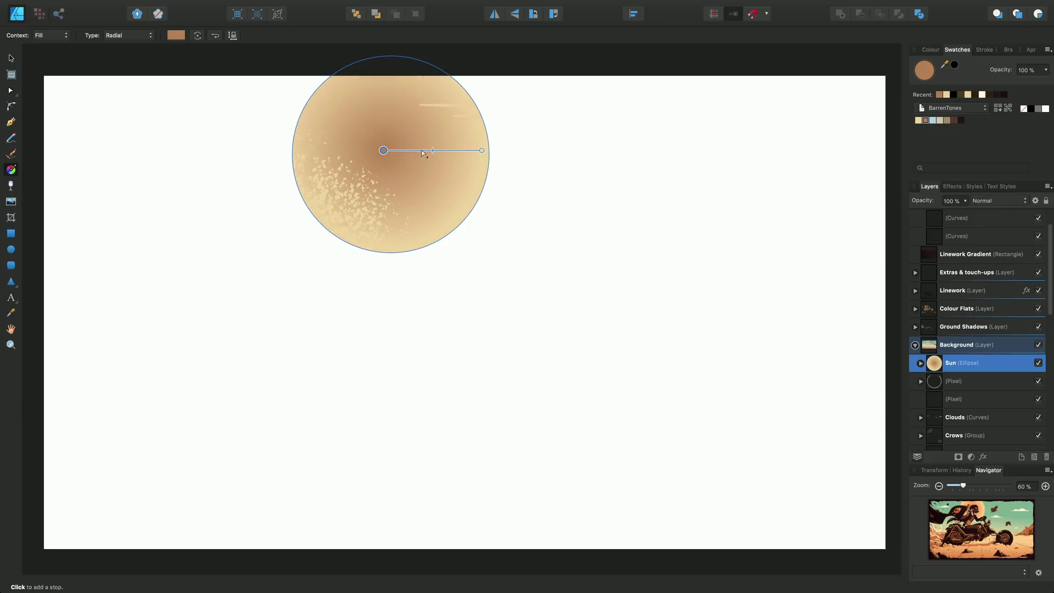
pyautogui.moveTo(482, 151); pyautogui.dragTo(483, 96)
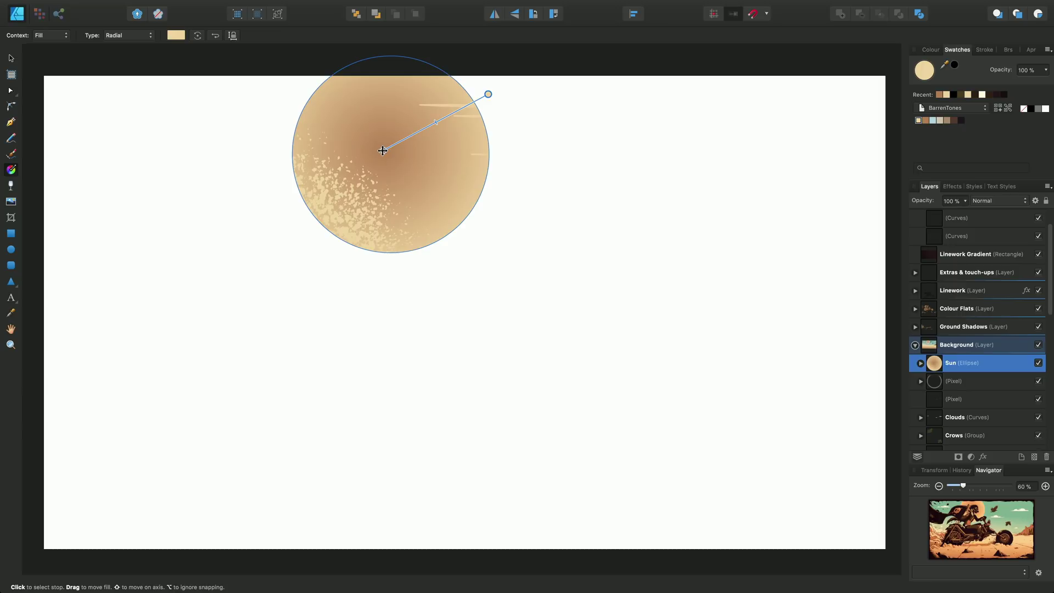
pyautogui.moveTo(383, 150); pyautogui.dragTo(360, 218)
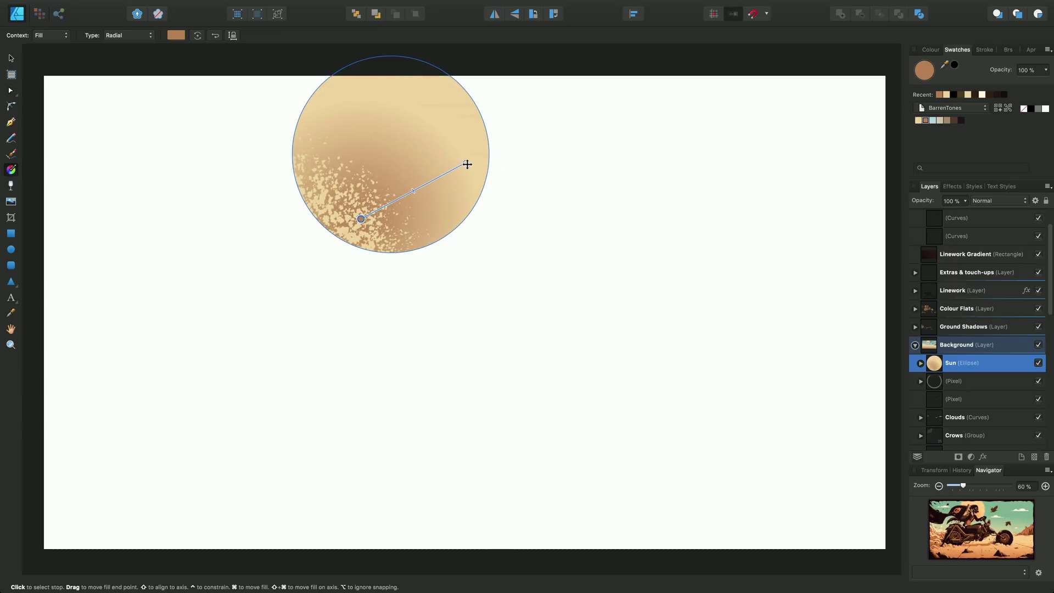
pyautogui.moveTo(467, 164)
pyautogui.mouseDown()
pyautogui.moveTo(517, 120)
pyautogui.moveTo(485, 134)
pyautogui.moveTo(437, 120)
pyautogui.moveTo(447, 115)
pyautogui.mouseUp()
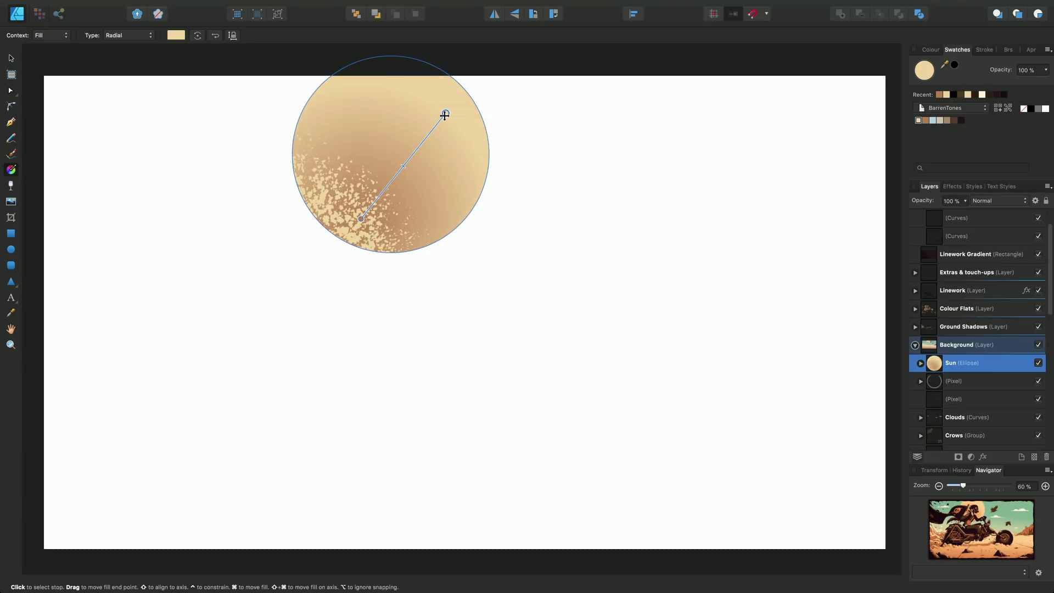
pyautogui.click(402, 167)
pyautogui.moveTo(407, 163); pyautogui.dragTo(404, 172)
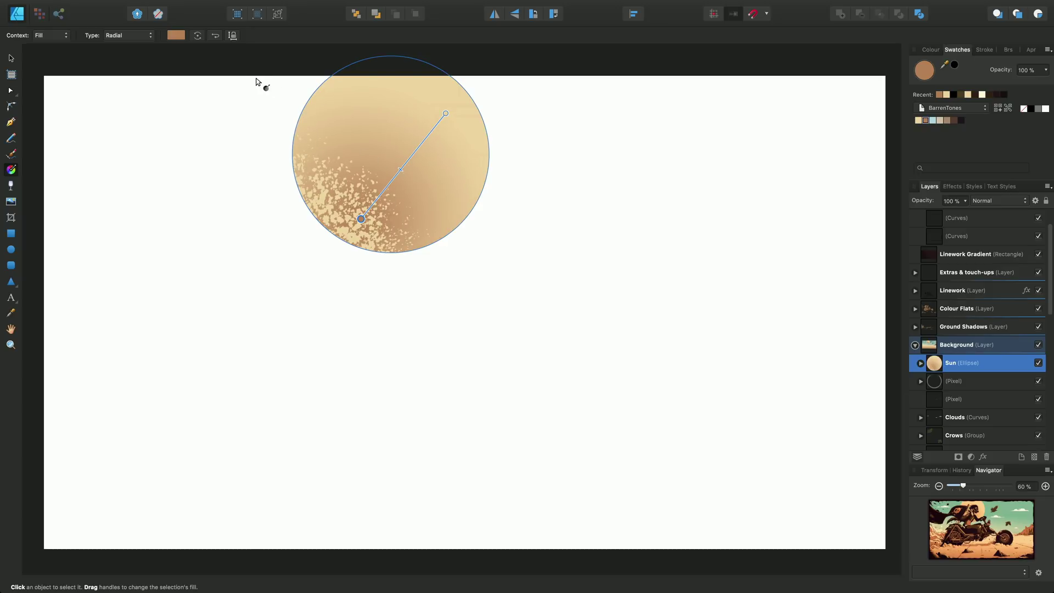
# Step: Reverse the sun's radial gradient so it is pale cream at lower left and tan-brown toward the rim
pyautogui.click(215, 36)
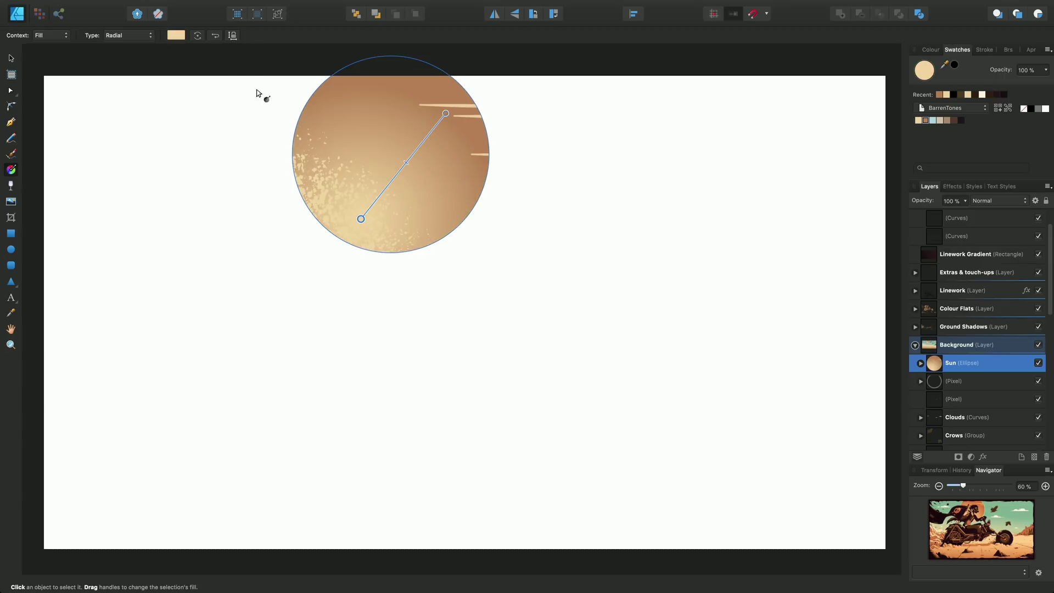
pyautogui.click(216, 37)
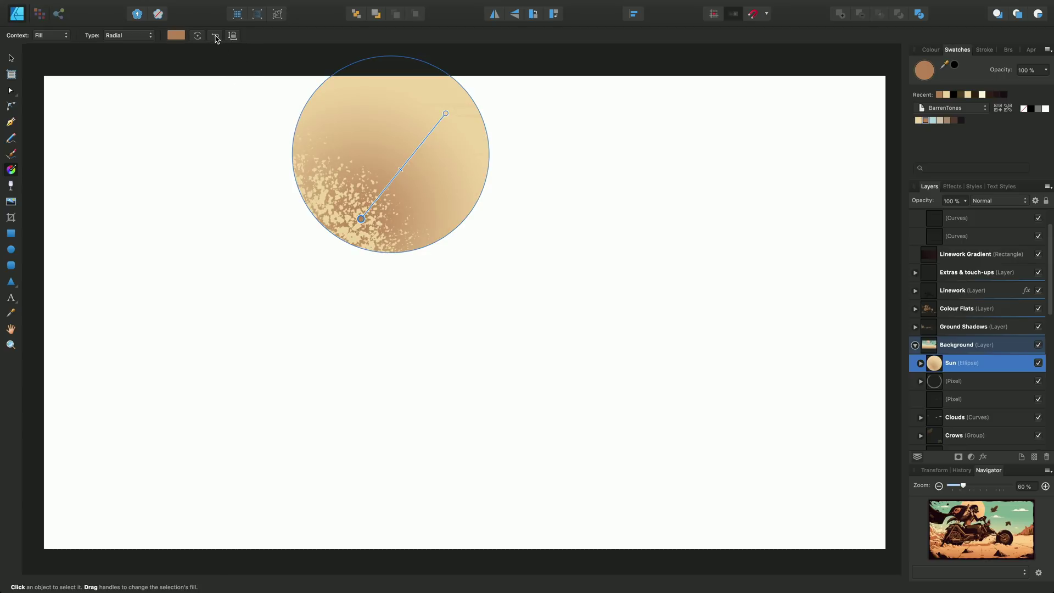
pyautogui.click(216, 38)
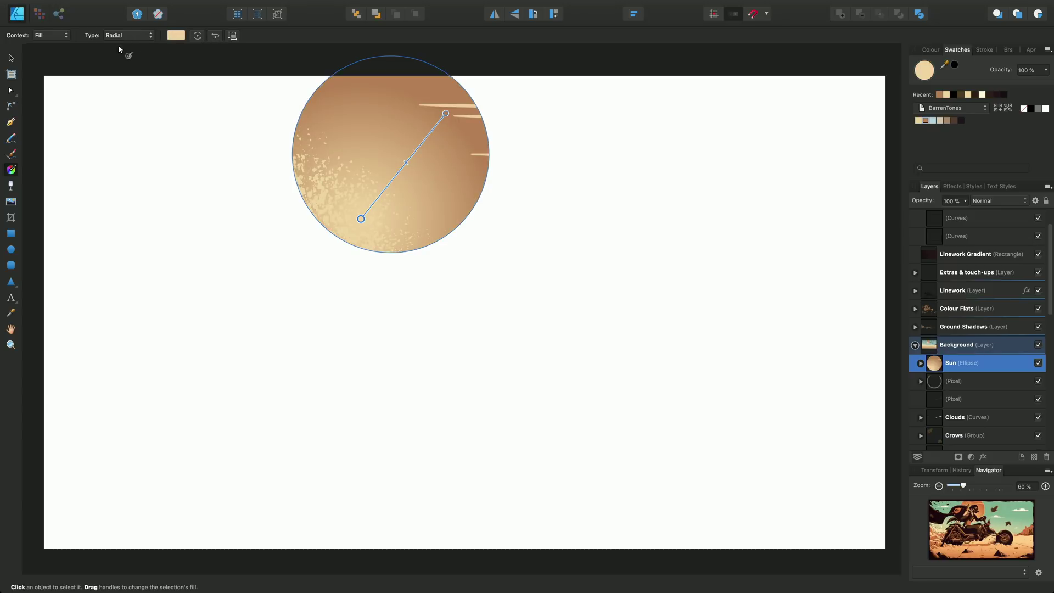
pyautogui.click(65, 37)
# Step: Add three new colour stops along the sun's gradient line: near the end, the middle and the start
pyautogui.click(237, 117)
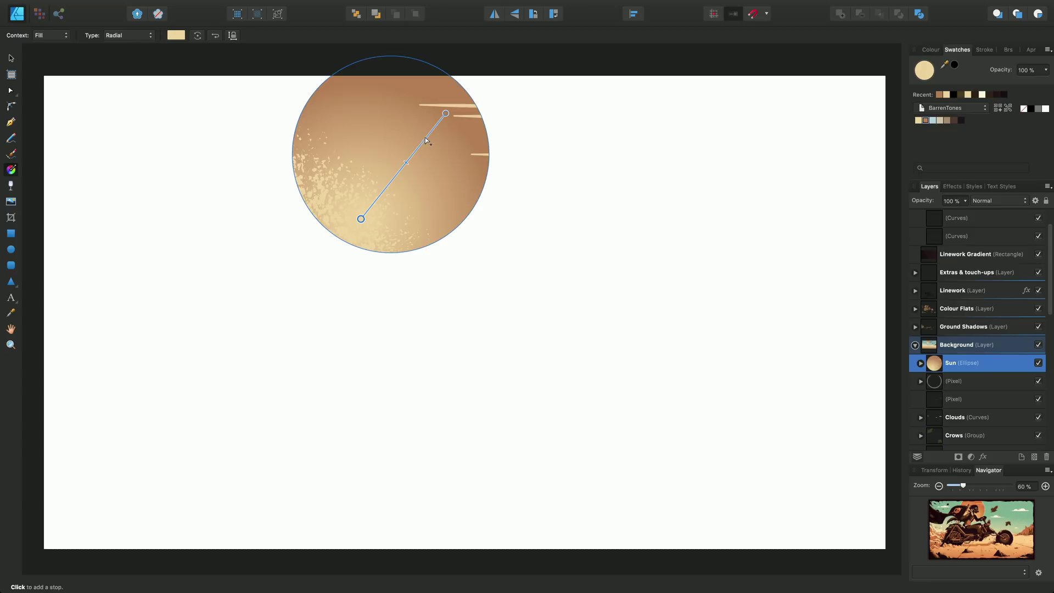
pyautogui.click(425, 139)
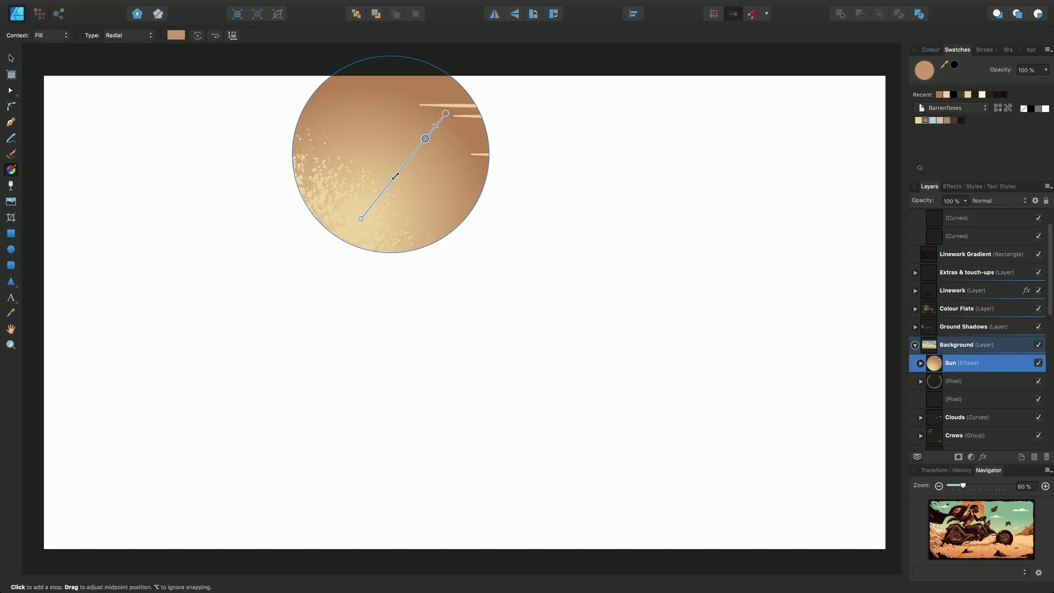
pyautogui.click(406, 163)
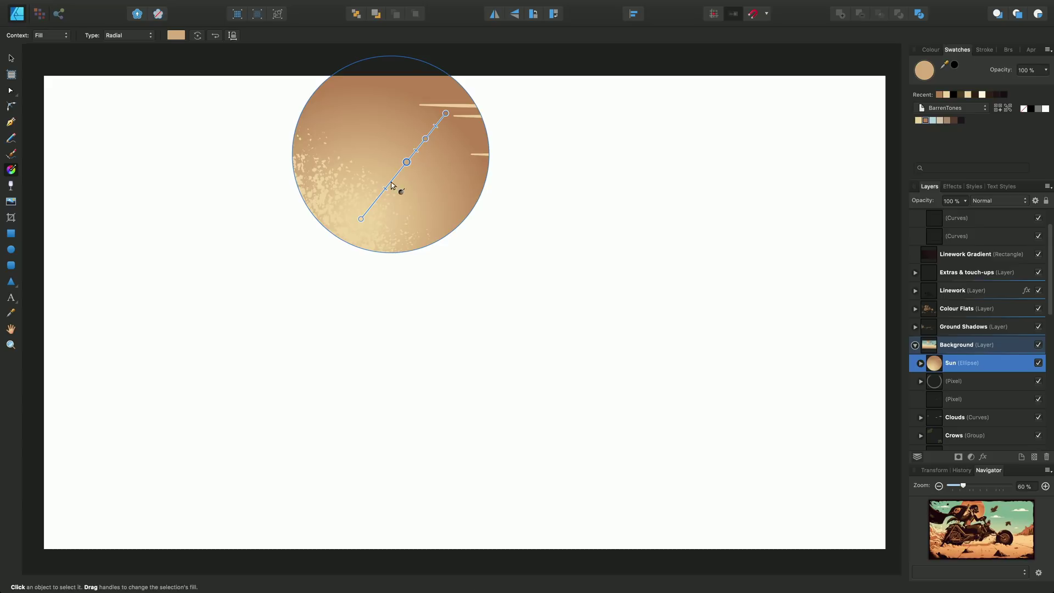
pyautogui.click(380, 195)
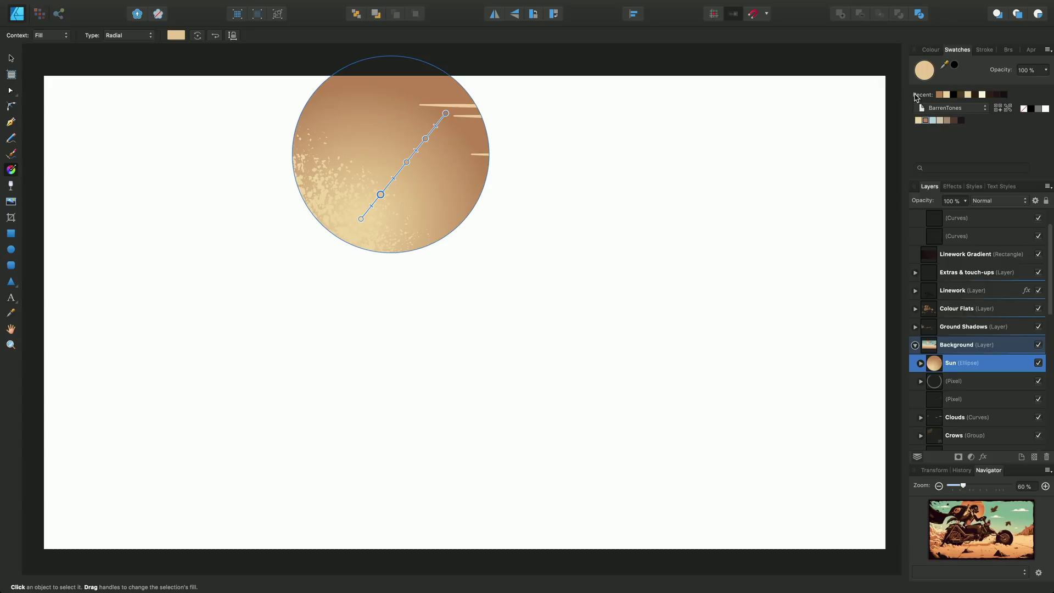
# Step: Colour the lowest new stop light blue and select a tan stop on the Colour wheel
pyautogui.click(934, 121)
pyautogui.click(406, 162)
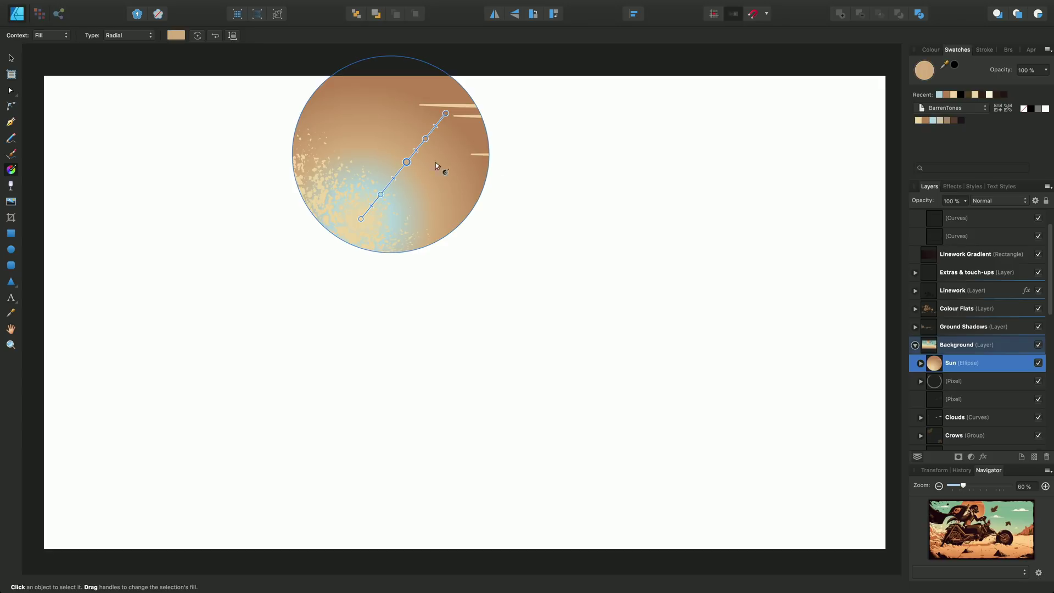
pyautogui.click(931, 49)
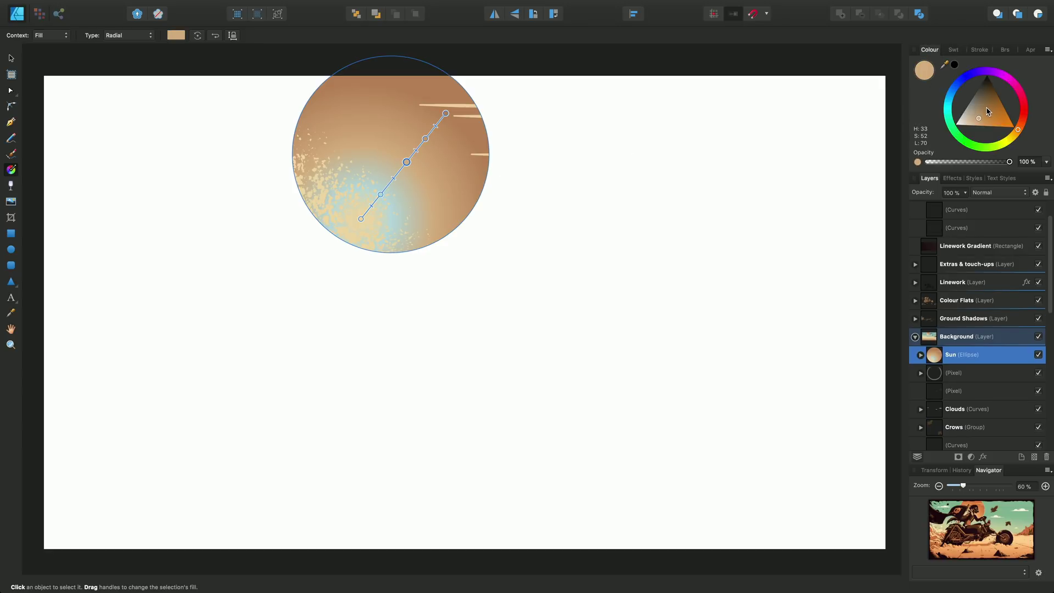
# Step: Deepen the two upper gradient stops to vivid orange on the Colour wheel triangle
pyautogui.moveTo(977, 118); pyautogui.dragTo(994, 119)
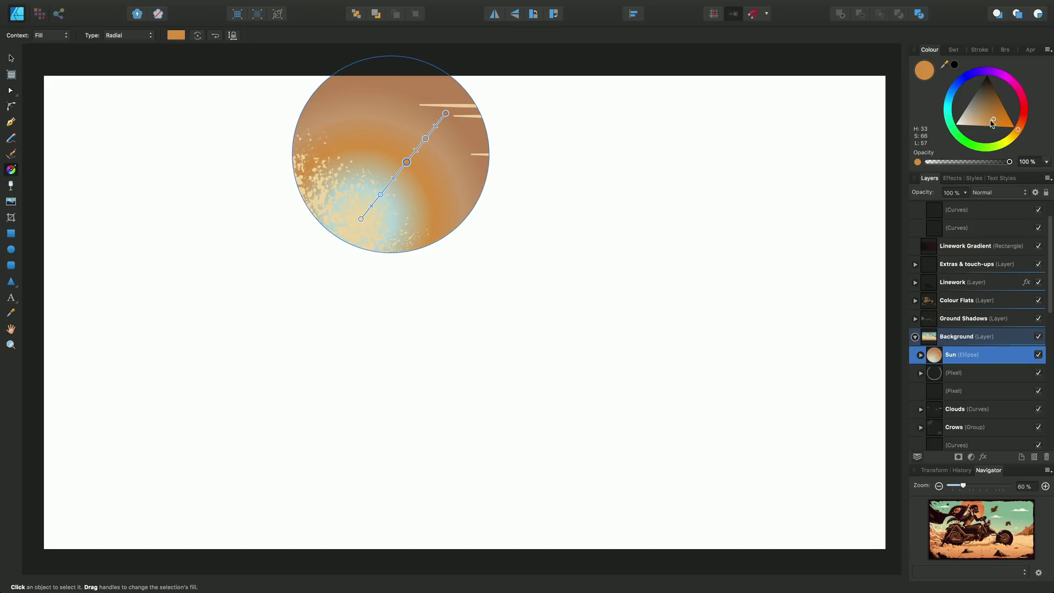
pyautogui.click(426, 139)
pyautogui.click(1004, 124)
# Step: Stretch the gradient's end stop further toward the upper right, past the sun's rim
pyautogui.click(446, 113)
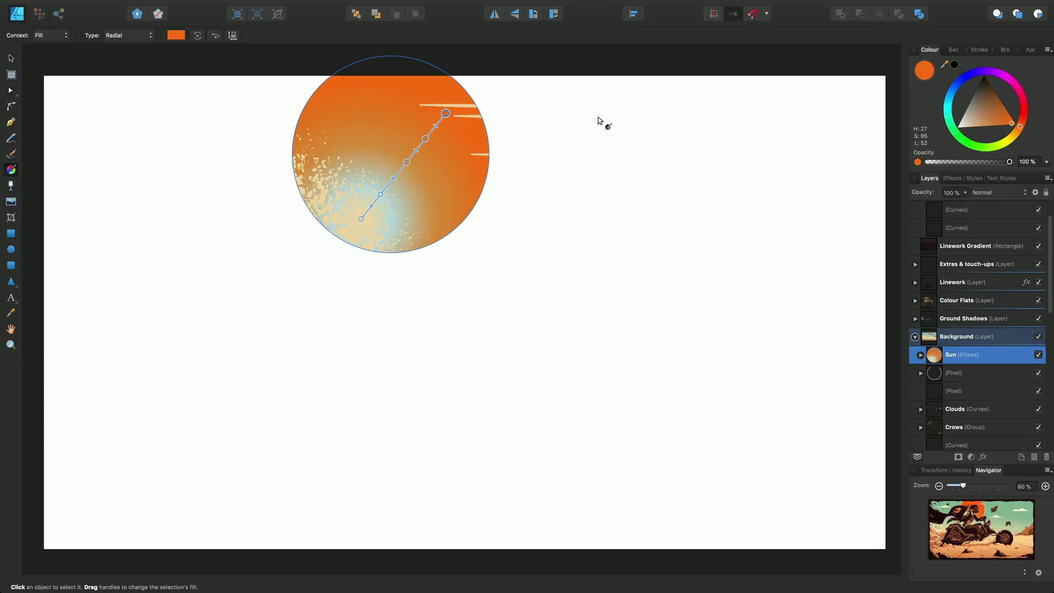
pyautogui.moveTo(450, 110)
pyautogui.mouseDown()
pyautogui.moveTo(492, 89)
pyautogui.moveTo(463, 79)
pyautogui.moveTo(470, 66)
pyautogui.moveTo(456, 87)
pyautogui.moveTo(475, 84)
pyautogui.mouseUp()
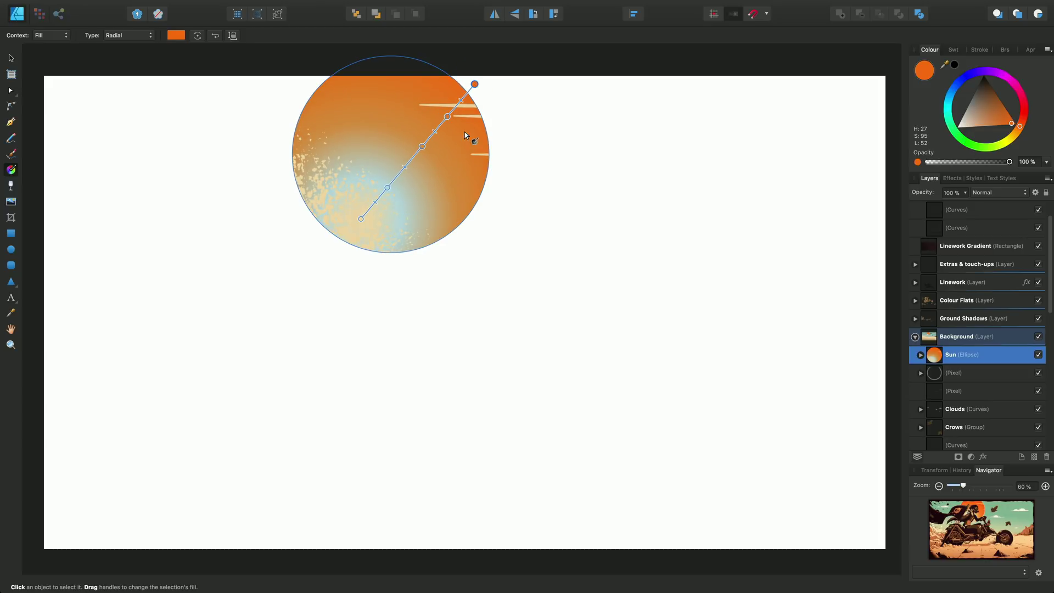
pyautogui.click(387, 188)
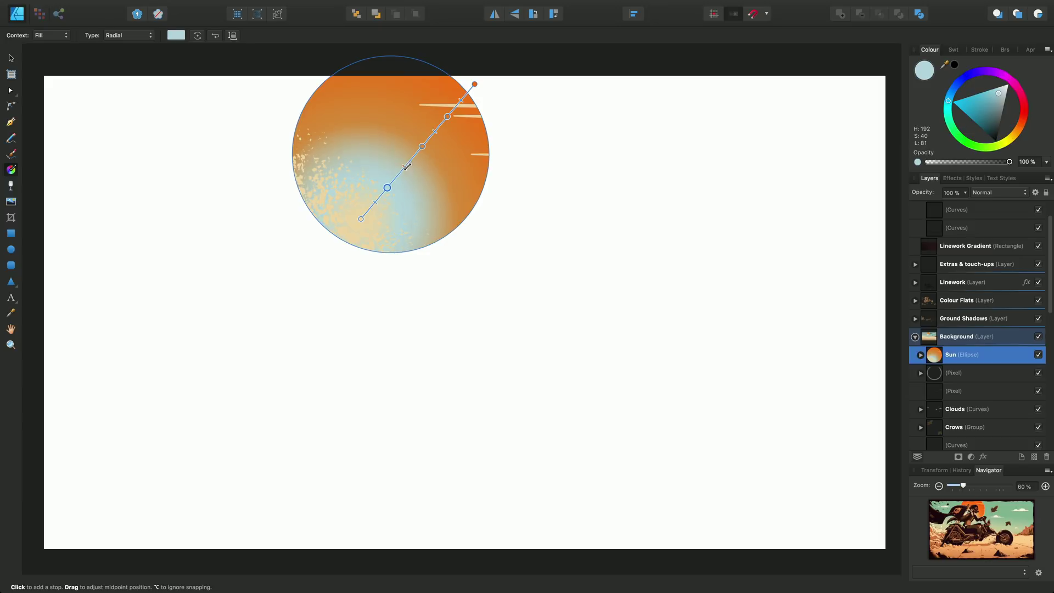
pyautogui.click(433, 133)
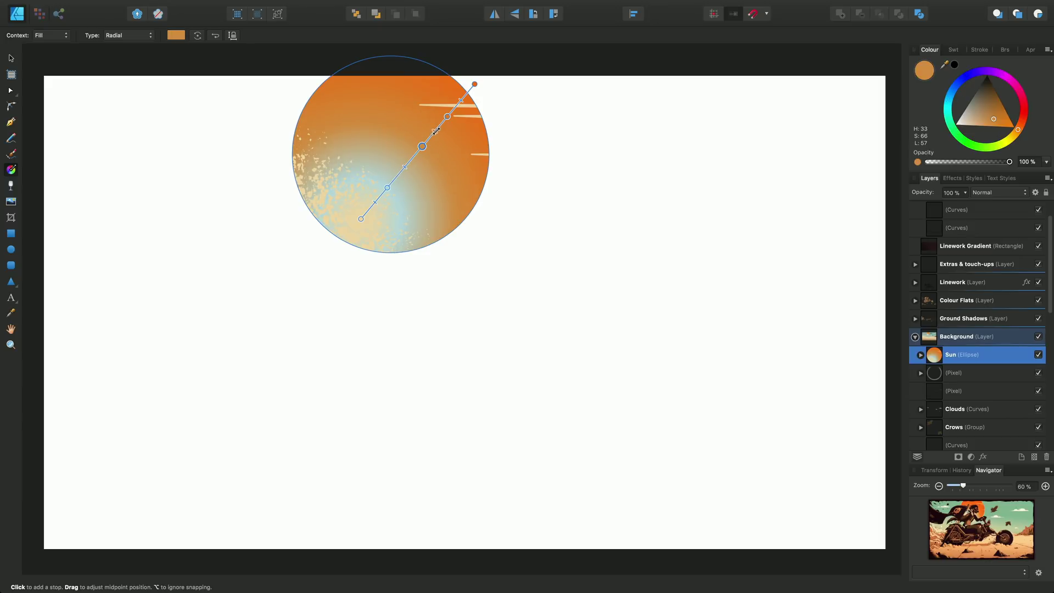